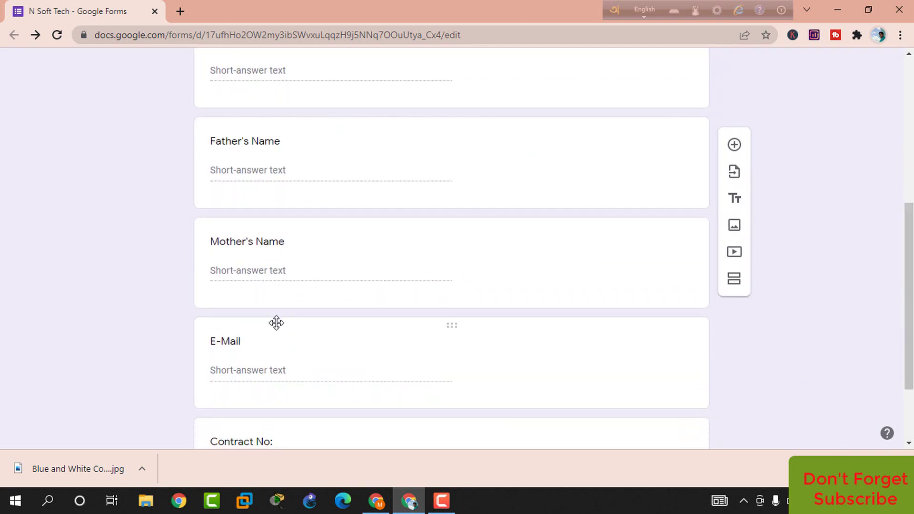
scroll(907, 258, "down", 2)
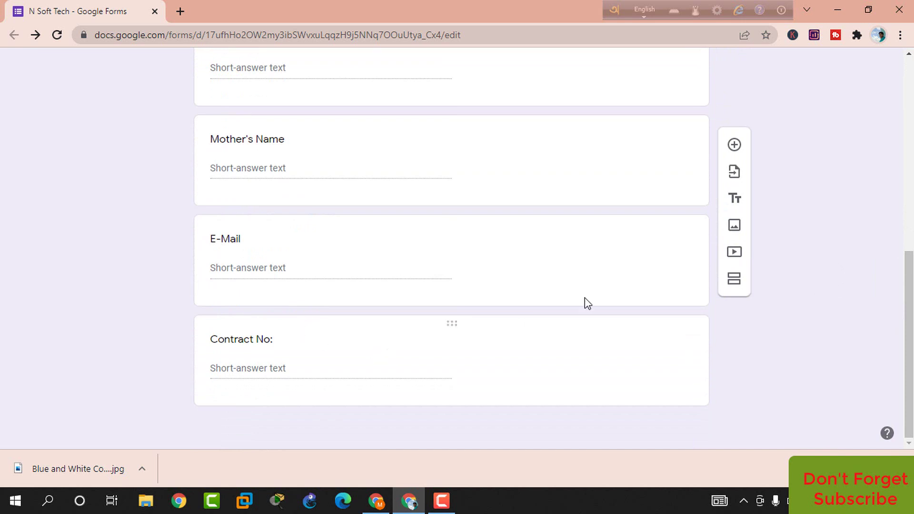
Copy the form's shortened forms.gle link from the Send dialog's Link tab
left_click_drag(910, 306, 910, 96)
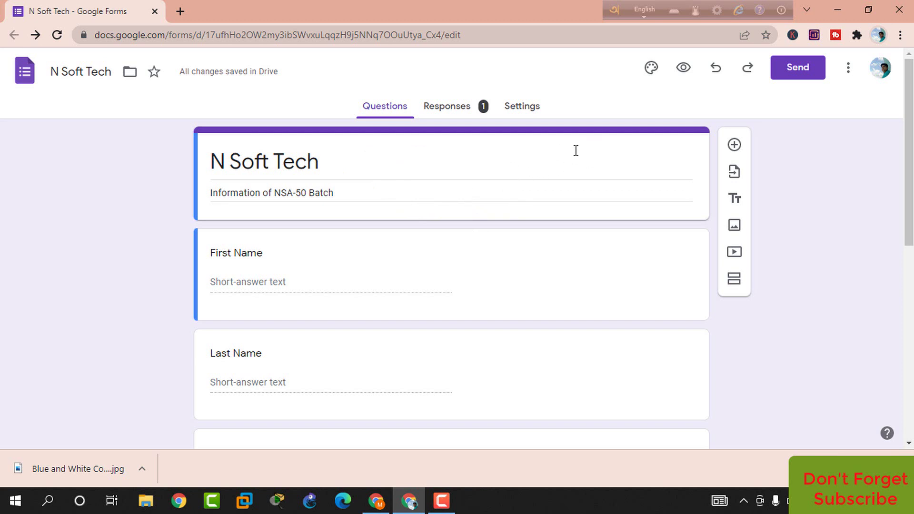
left_click(800, 76)
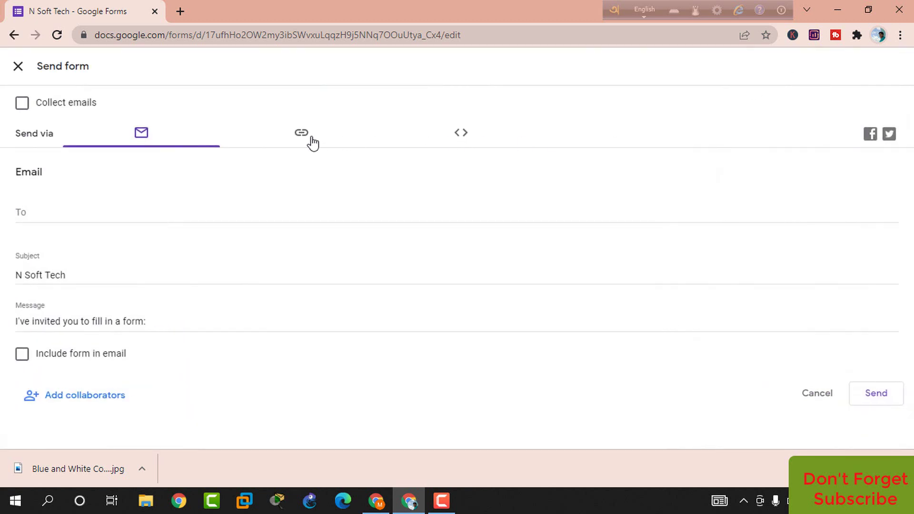
left_click(309, 135)
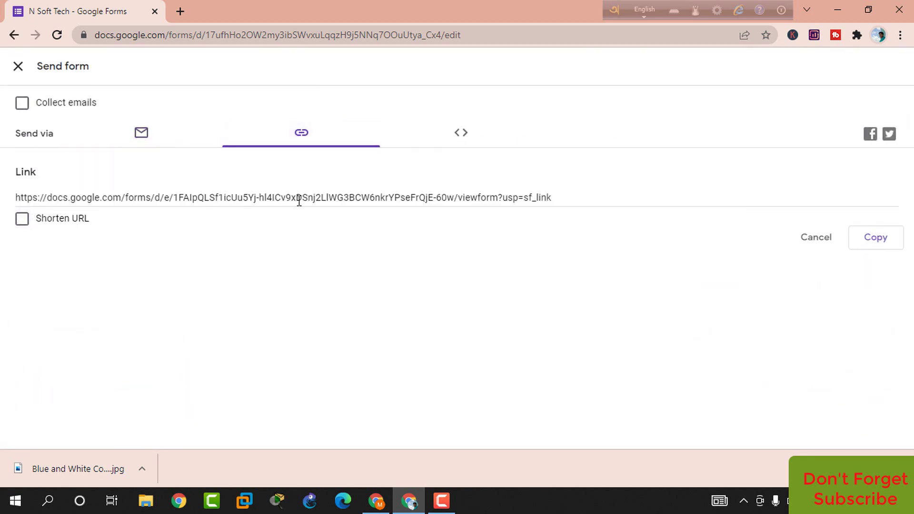
left_click(23, 220)
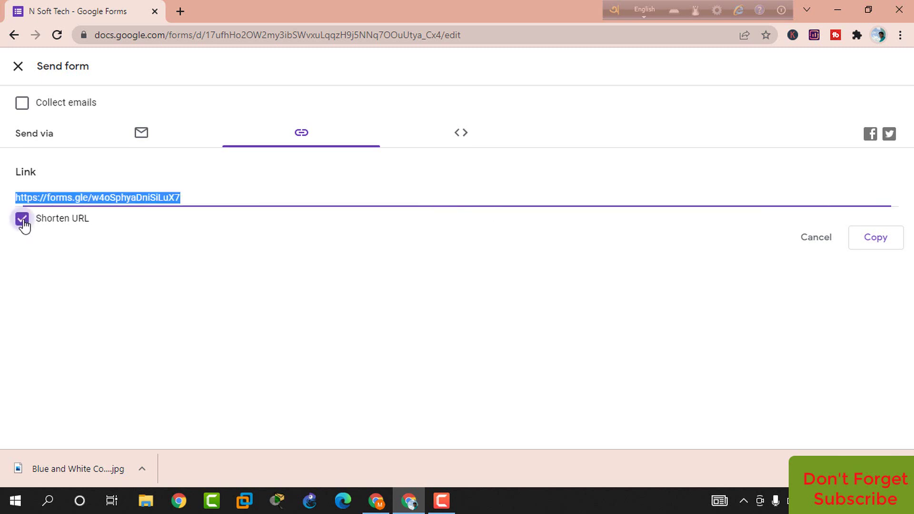
right_click(165, 199)
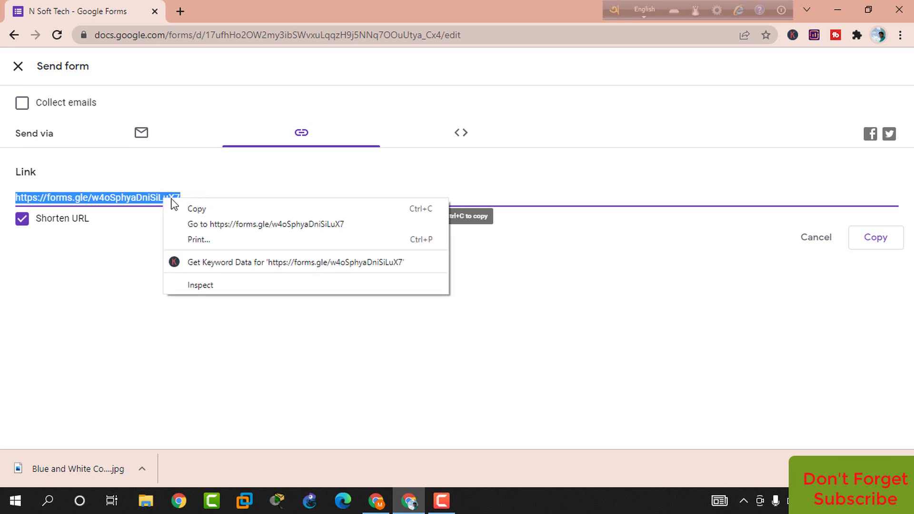
left_click(192, 211)
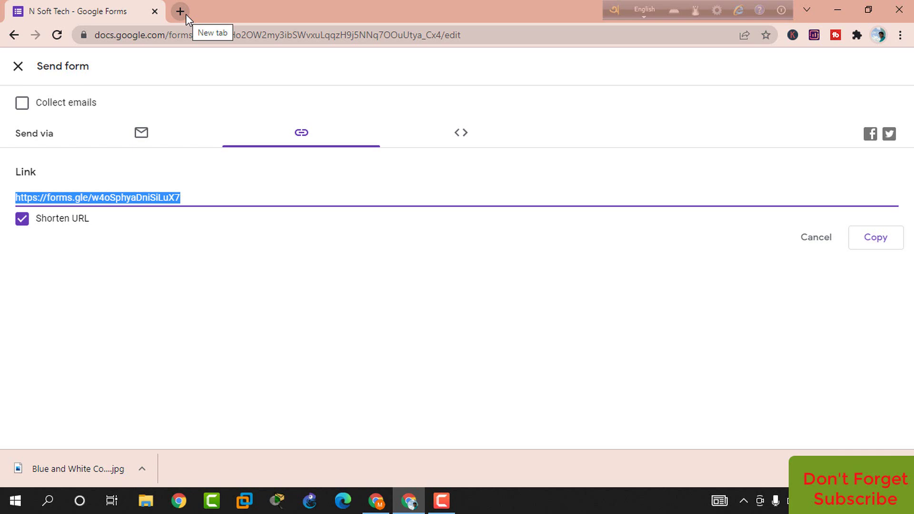
Load the copied forms.gle link in a new browser tab
left_click(186, 14)
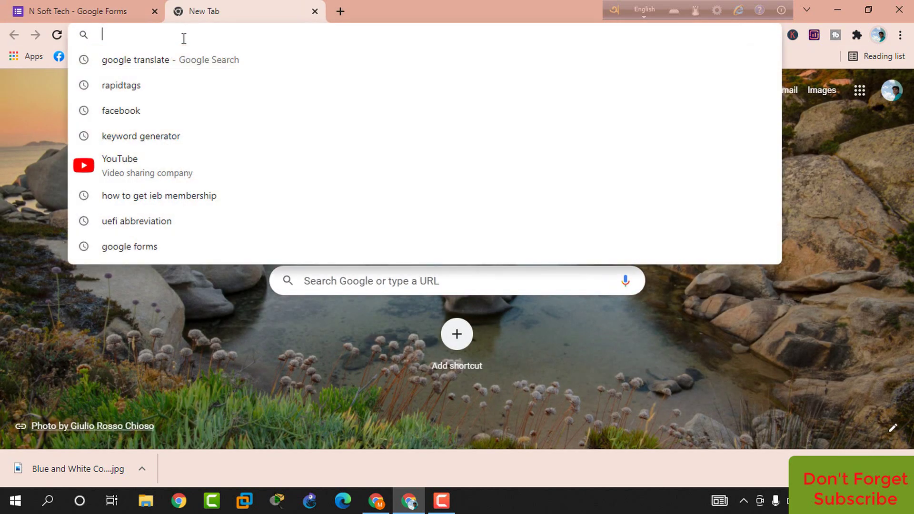
right_click(184, 38)
left_click(220, 128)
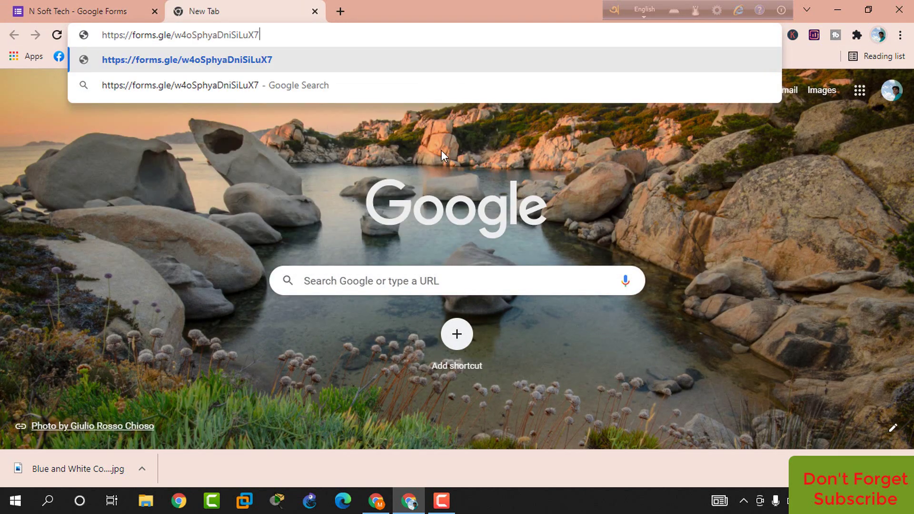
key("Return")
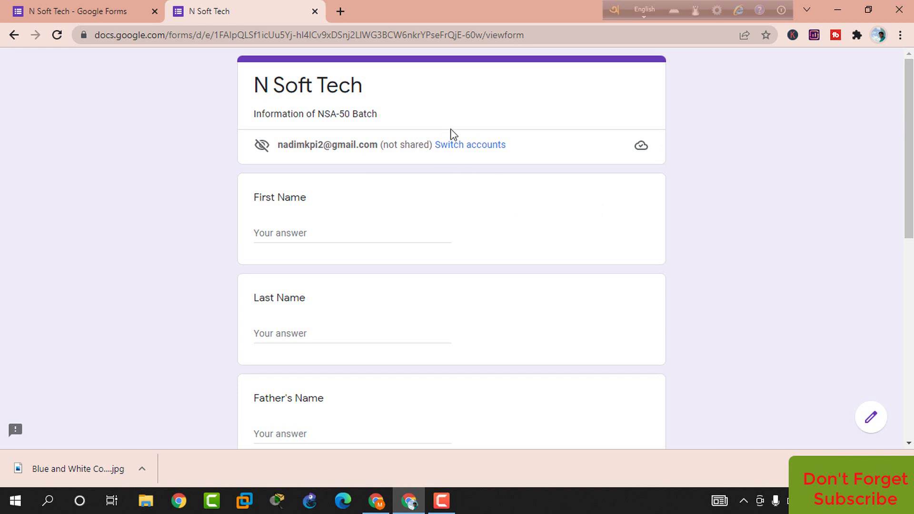
Try the First Name and Last Name fields on the live form, then minimize Chrome
left_click_drag(910, 171, 912, 149)
left_click(286, 233)
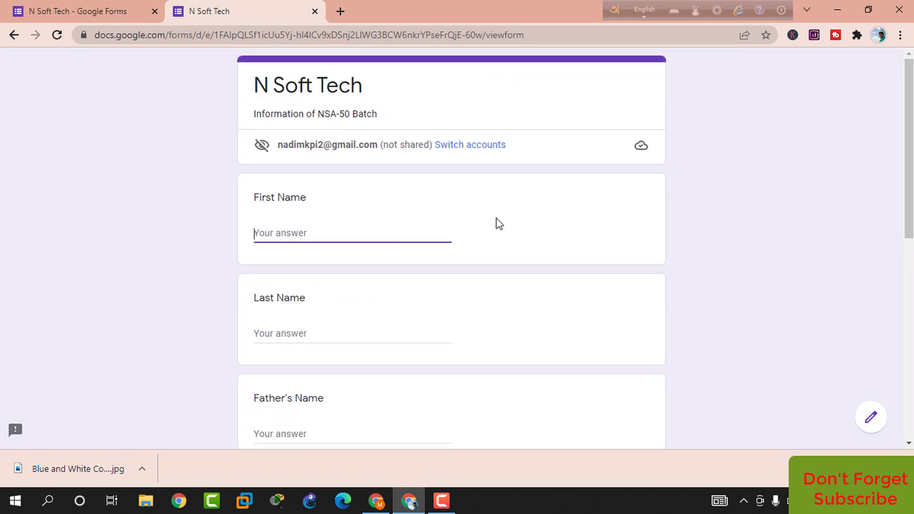
left_click_drag(912, 153, 912, 382)
left_click(420, 258)
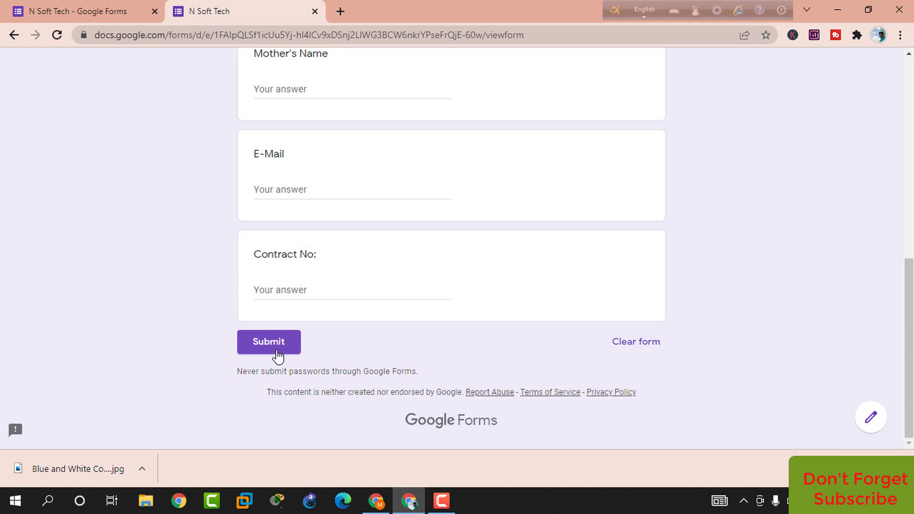
left_click_drag(911, 291, 911, 111)
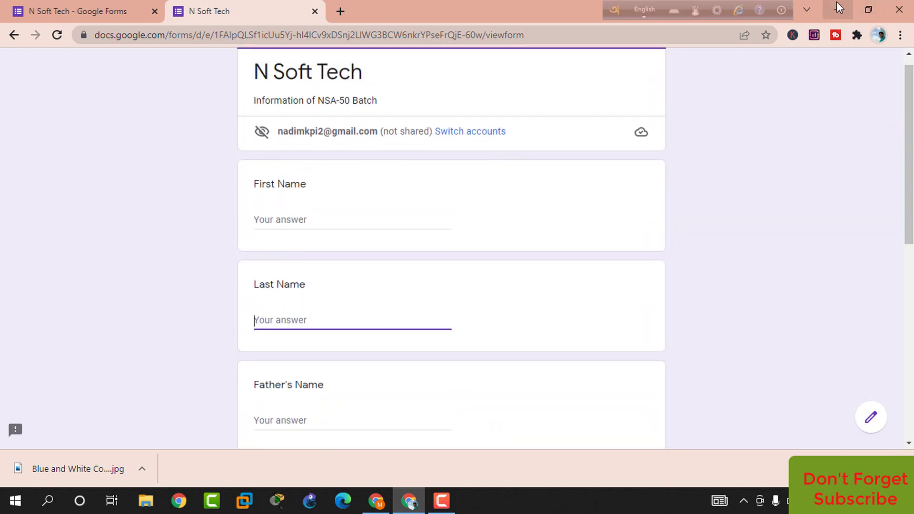
left_click(836, 3)
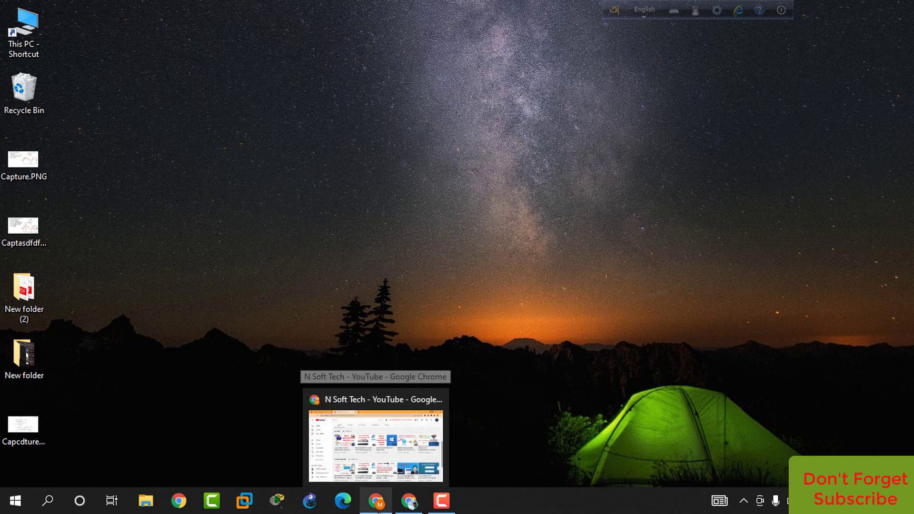
Restore Chrome and go to Google Drive's My Drive in a new tab through the Google apps grid
left_click(376, 424)
left_click(83, 10)
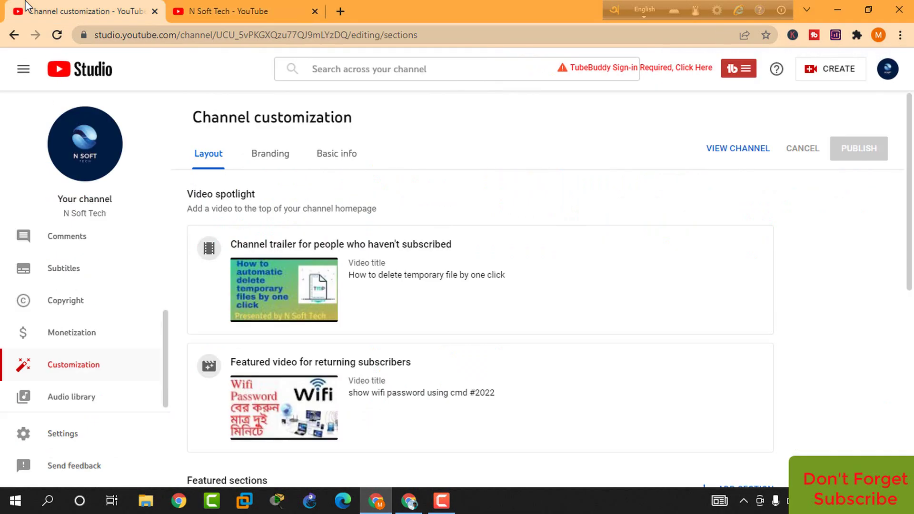
left_click(341, 6)
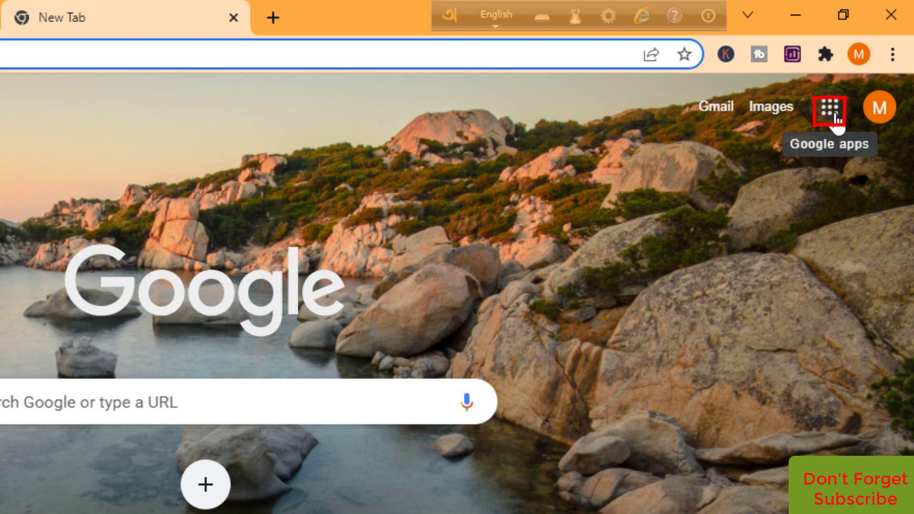
left_click(830, 110)
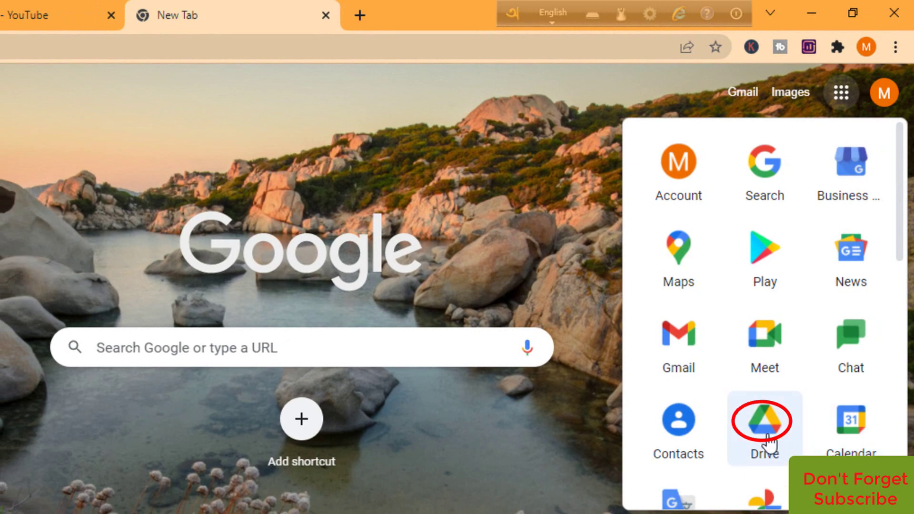
left_click(767, 437)
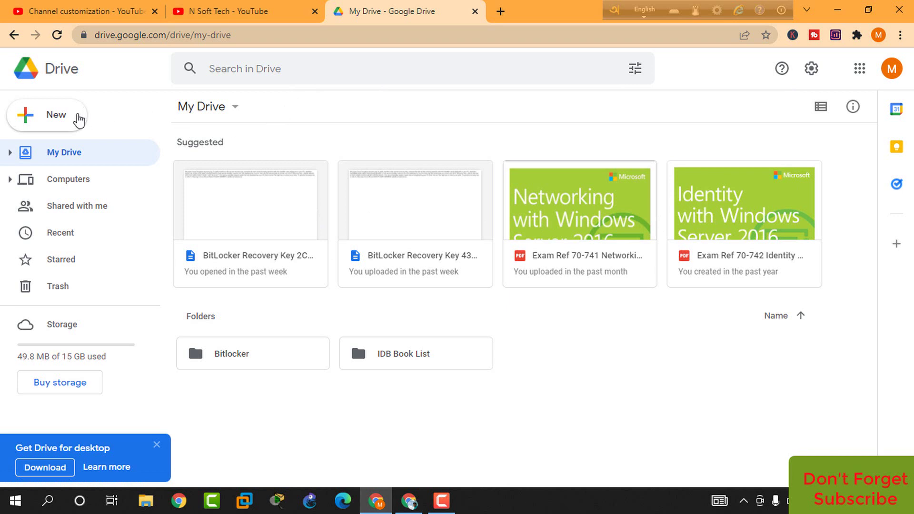
Create a blank Google Form from Drive's New menu and dismiss the tour popup
left_click(52, 118)
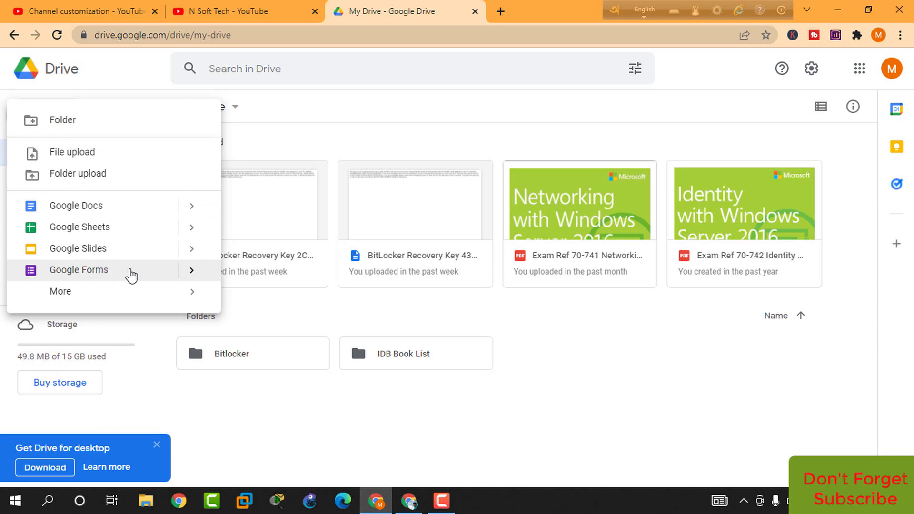
left_click(128, 274)
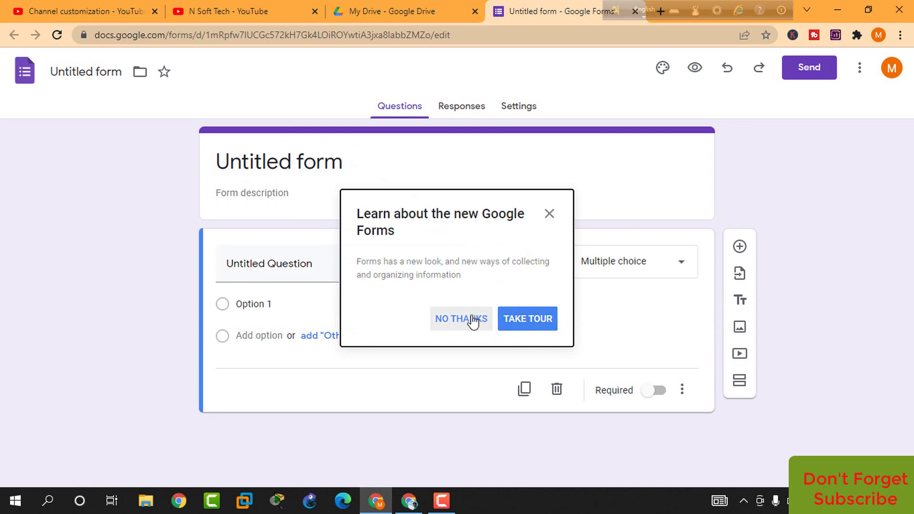
left_click(469, 319)
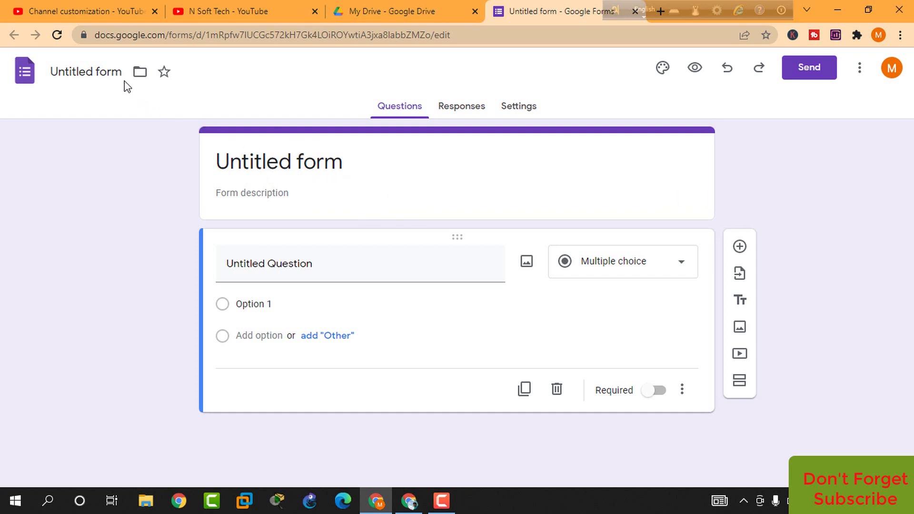
Rename the untitled form to 'N Soft Tech'
left_click(109, 73)
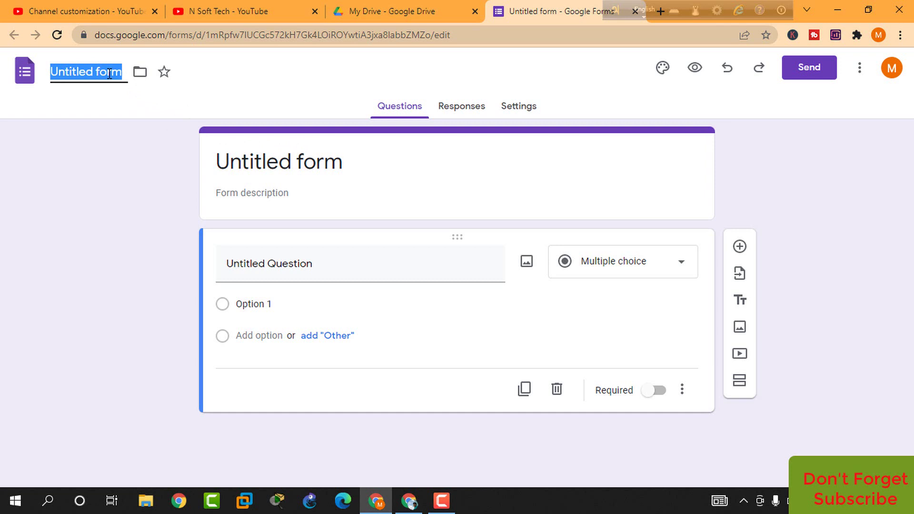
type("N Soft")
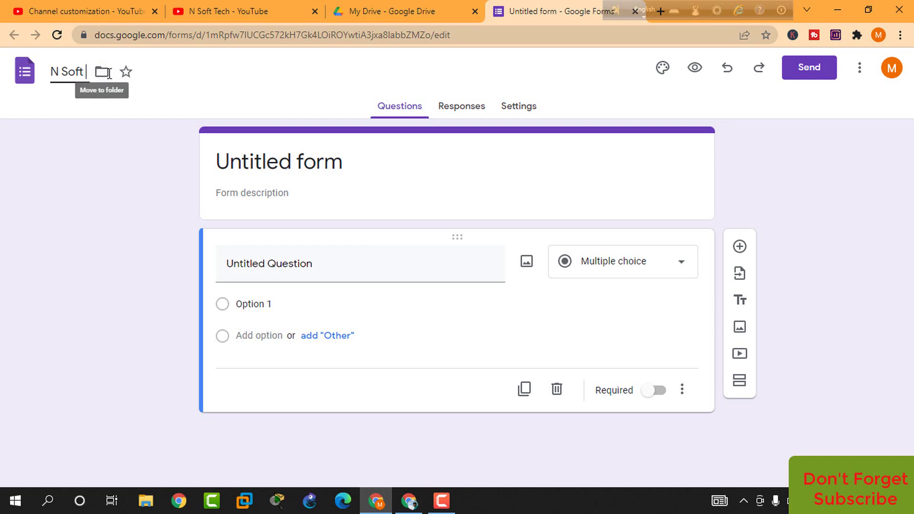
type(" Tech")
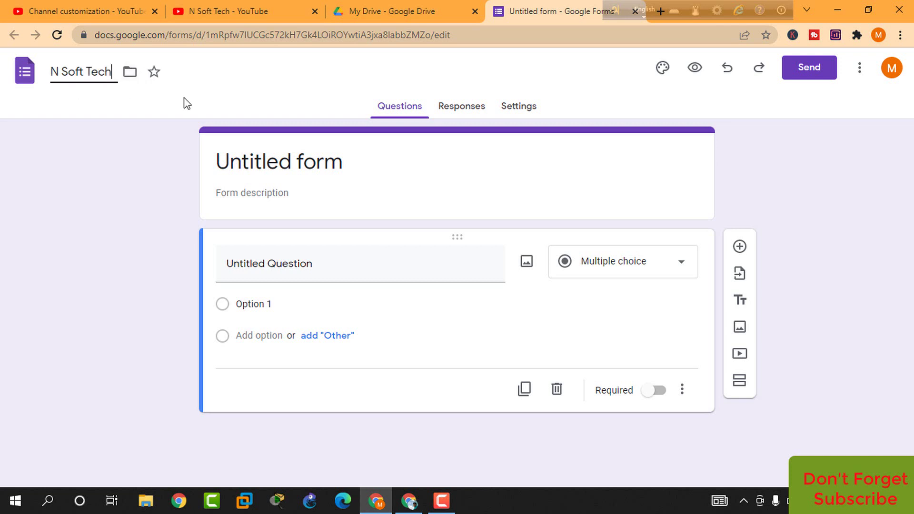
left_click(267, 169)
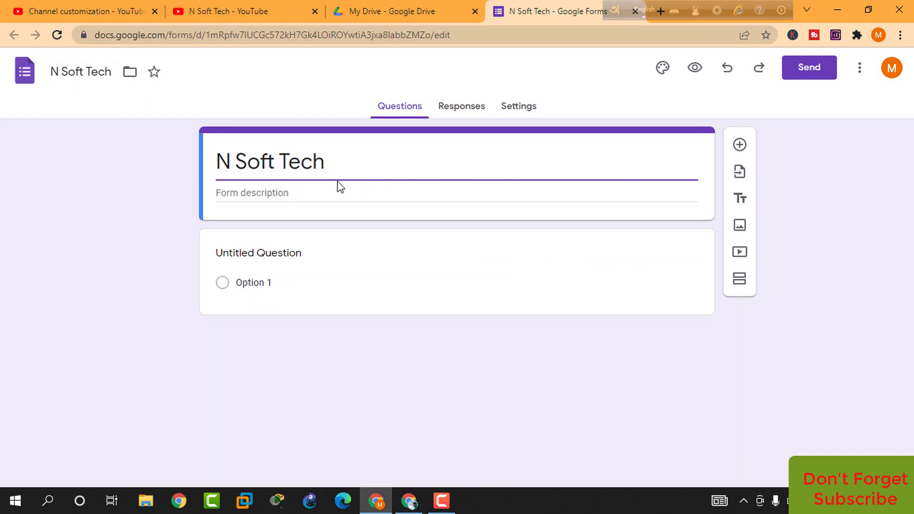
Add the form description 'Student Information'
left_click(343, 164)
left_click(300, 194)
type("Stu")
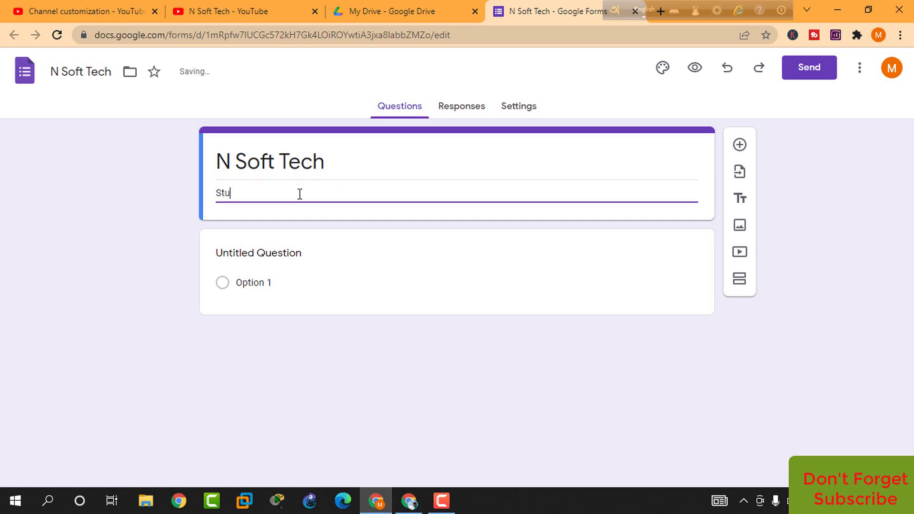
type("dent Information")
left_click(294, 215)
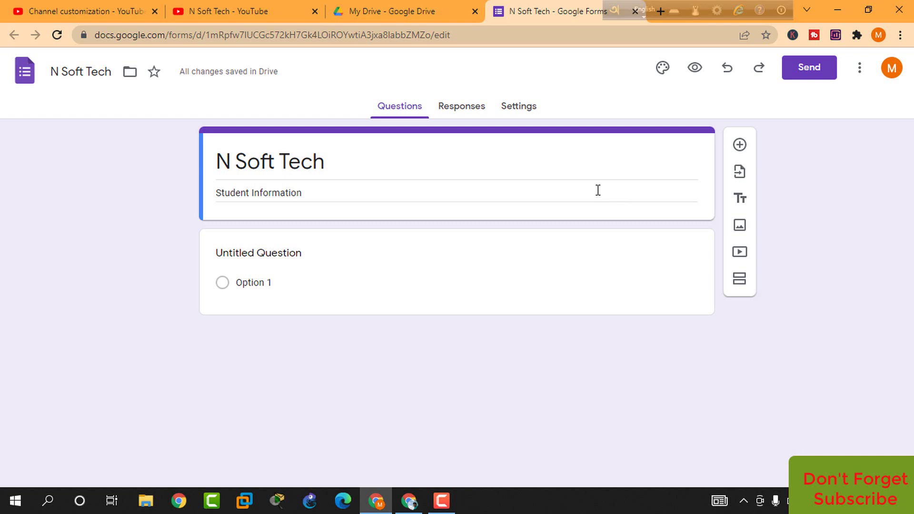
Add a First Name short-answer question
left_click(739, 146)
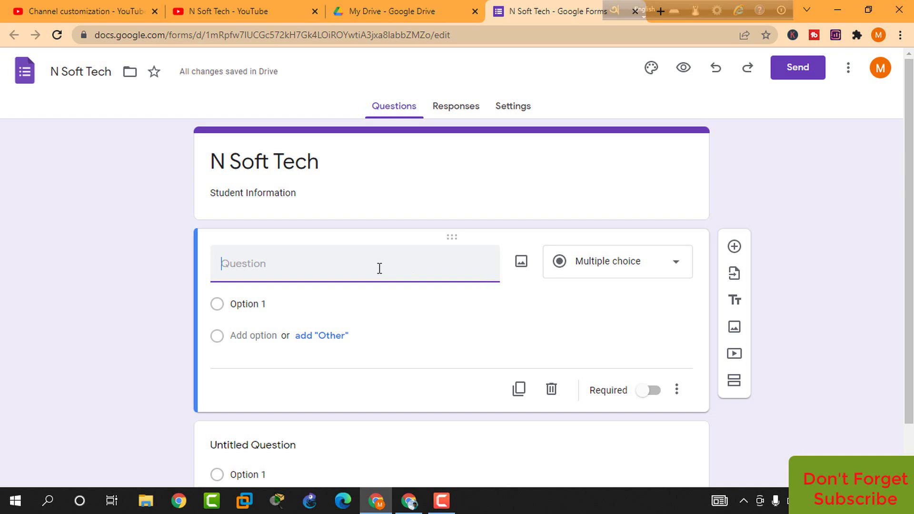
type("Firs")
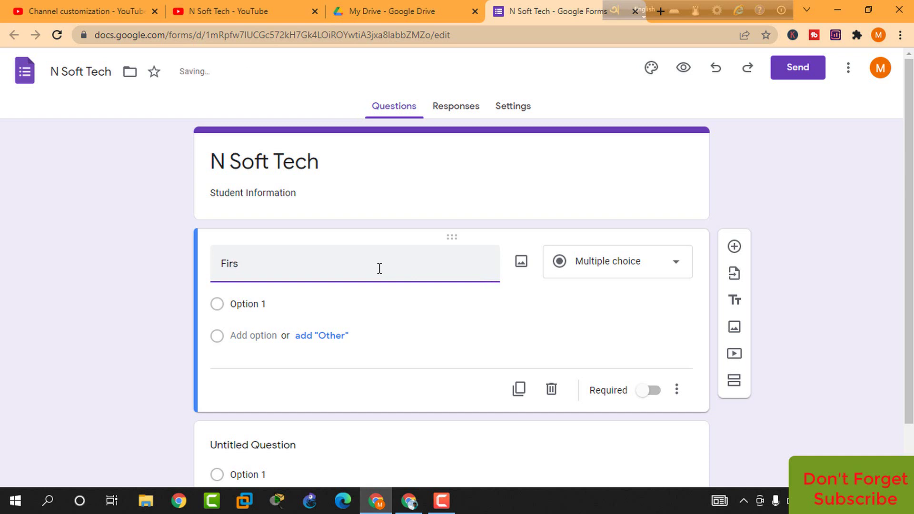
type("t")
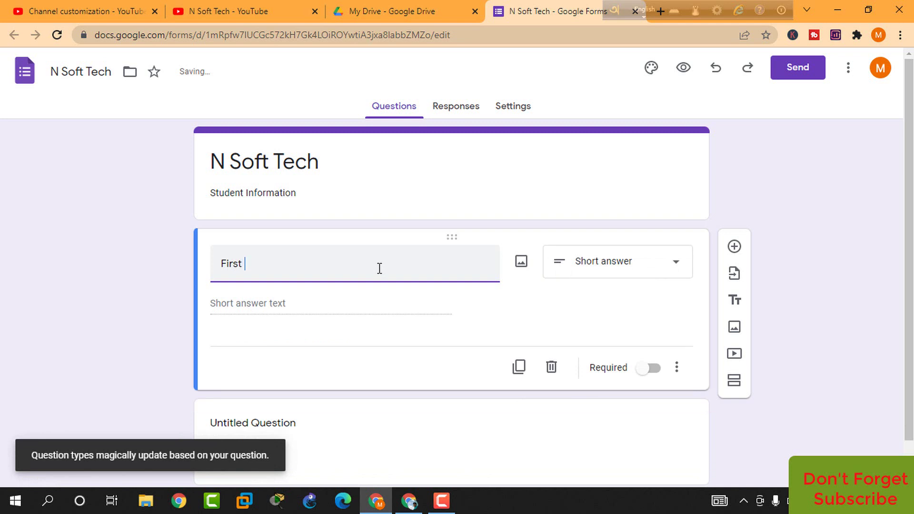
type(" Name")
left_click(337, 314)
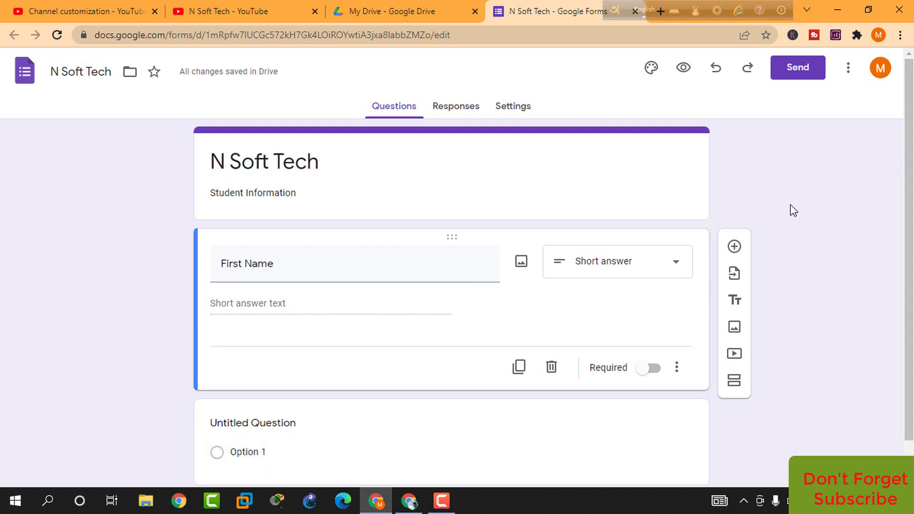
left_click(675, 265)
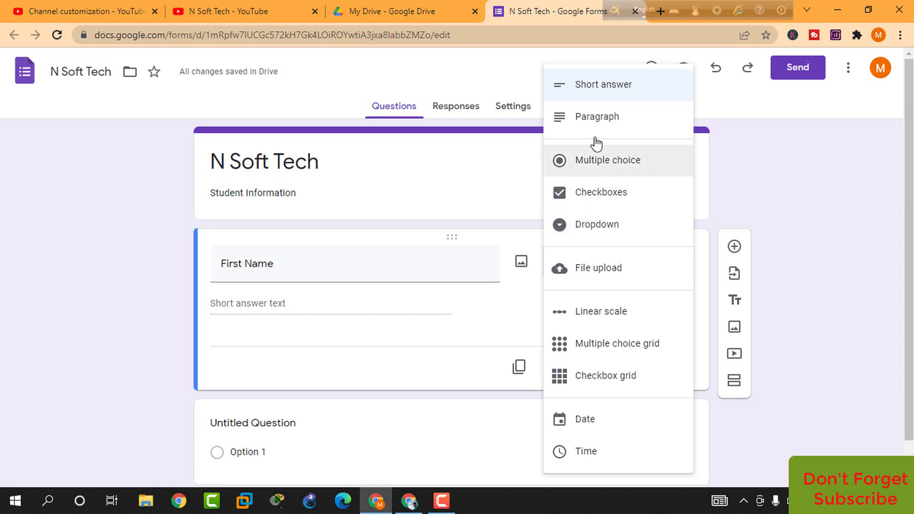
left_click(606, 90)
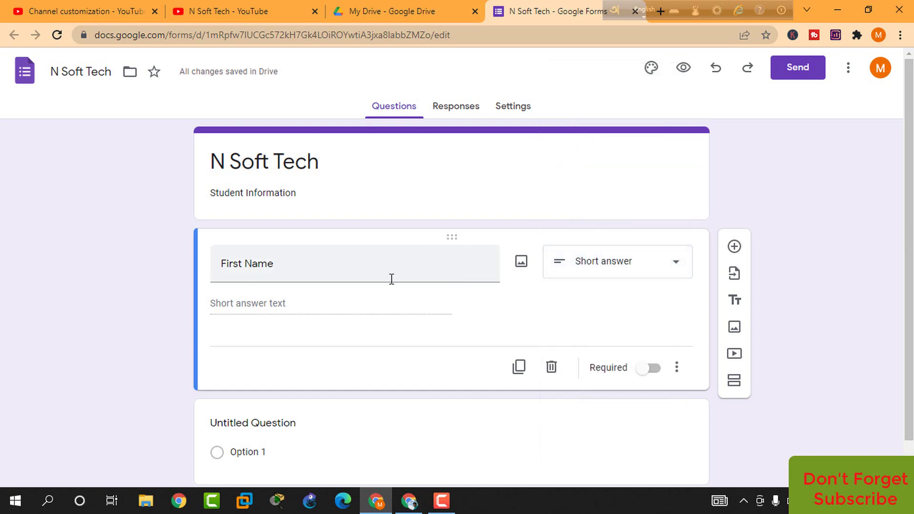
Add Last Name and Father's Name short-answer questions
left_click(734, 247)
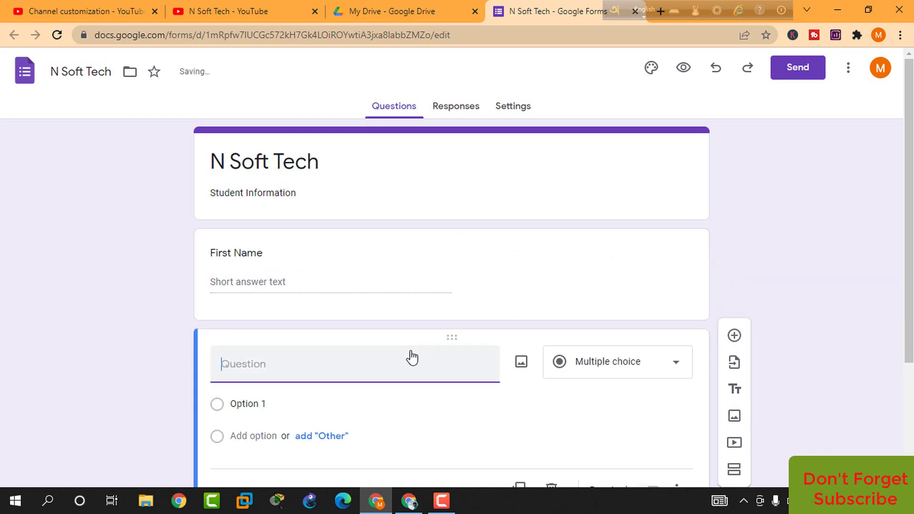
type("Last")
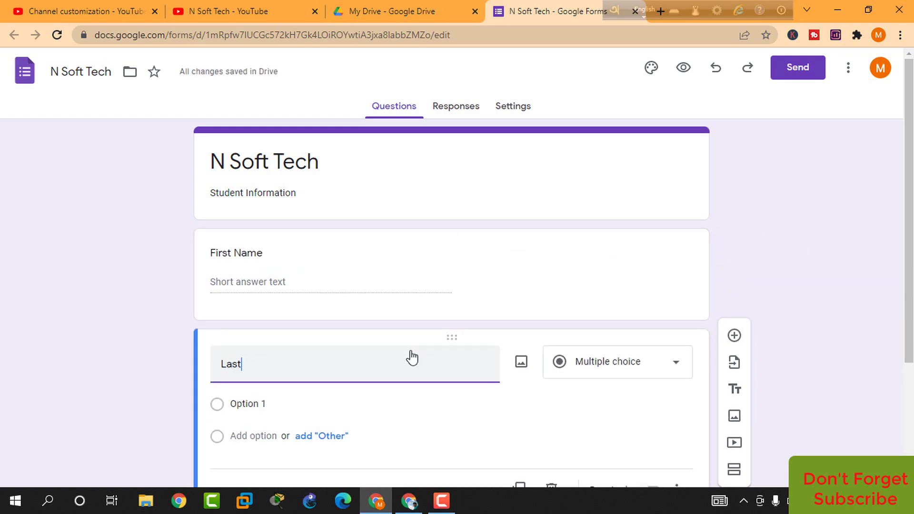
type(" Name")
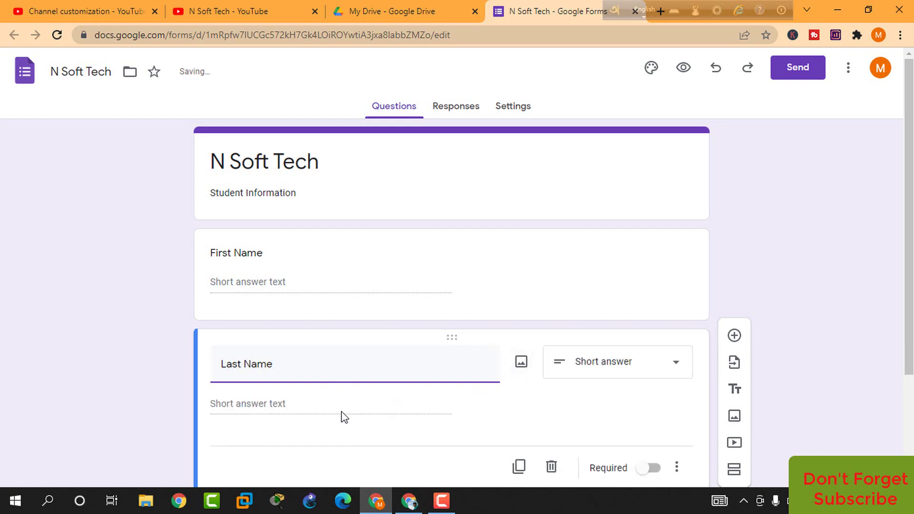
left_click(618, 362)
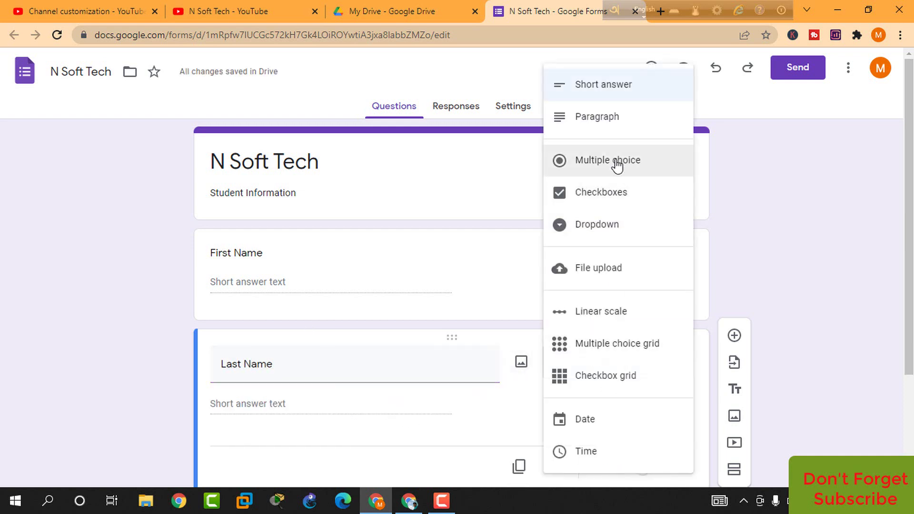
left_click(605, 88)
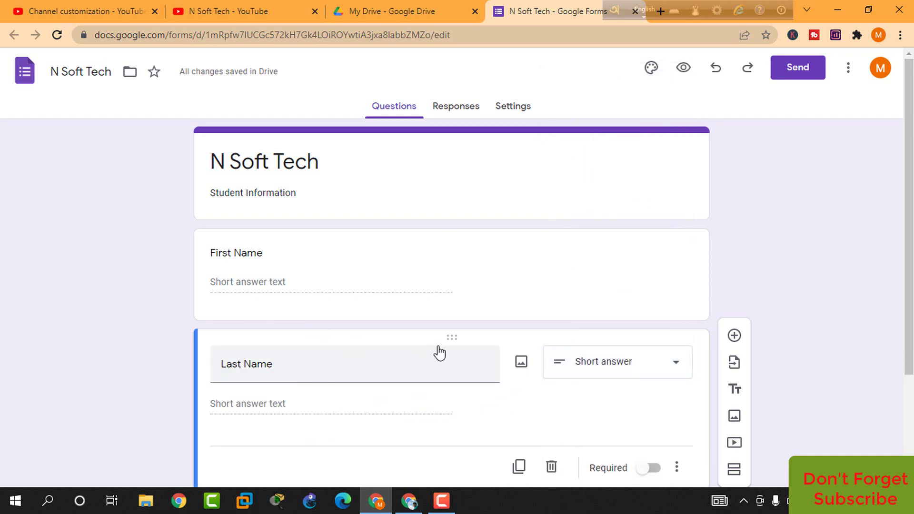
left_click(733, 339)
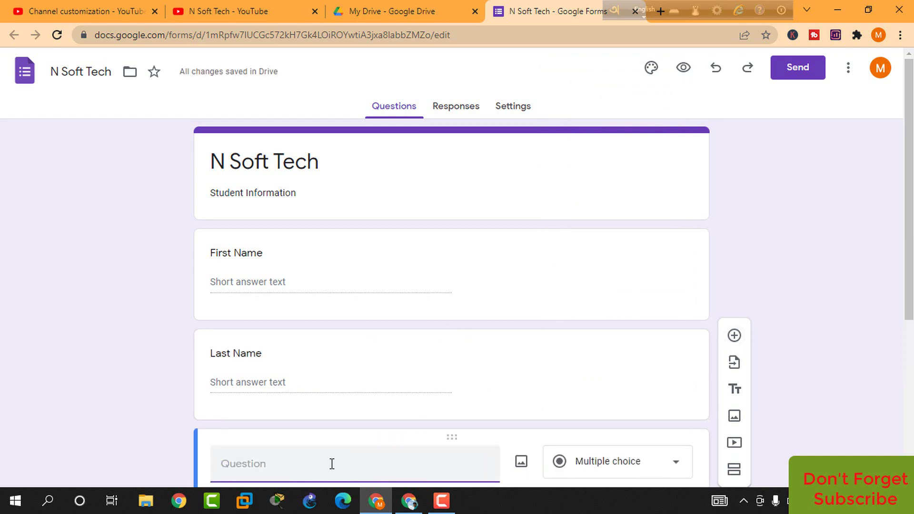
type("Father")
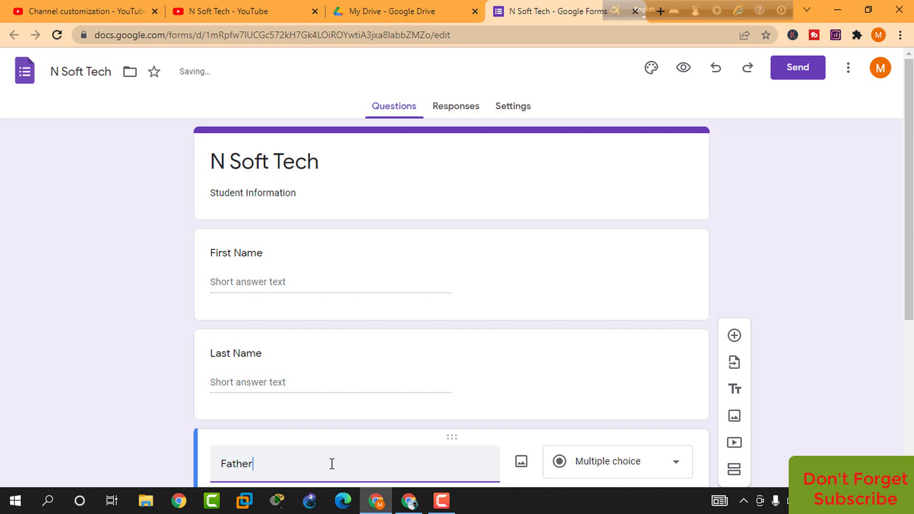
type("'s Name")
left_click_drag(911, 181, 911, 277)
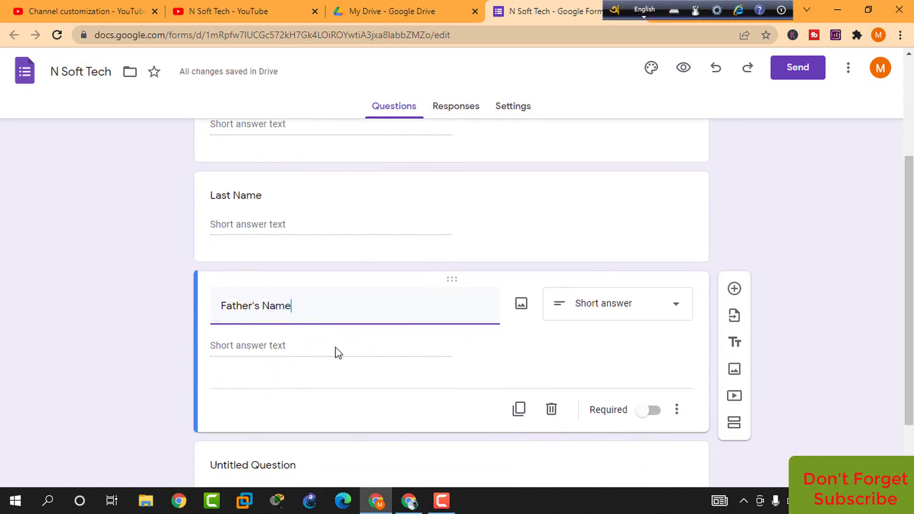
left_click(303, 351)
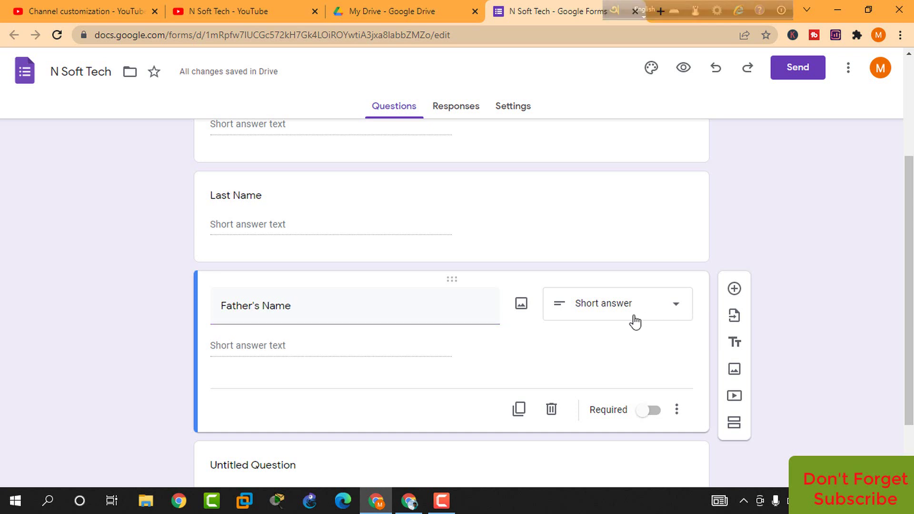
Add Mother's Name, Email and Contract Number questions, plus one more blank question below
left_click(733, 290)
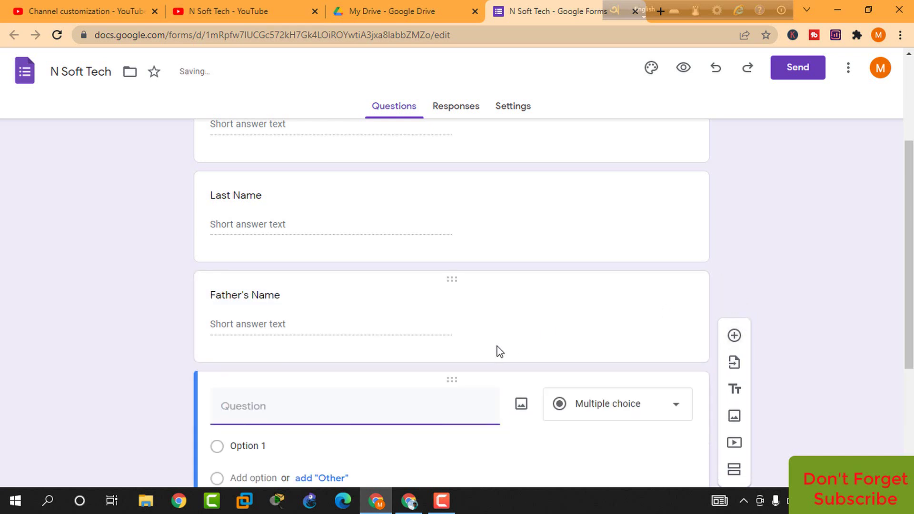
type("Mother's Name")
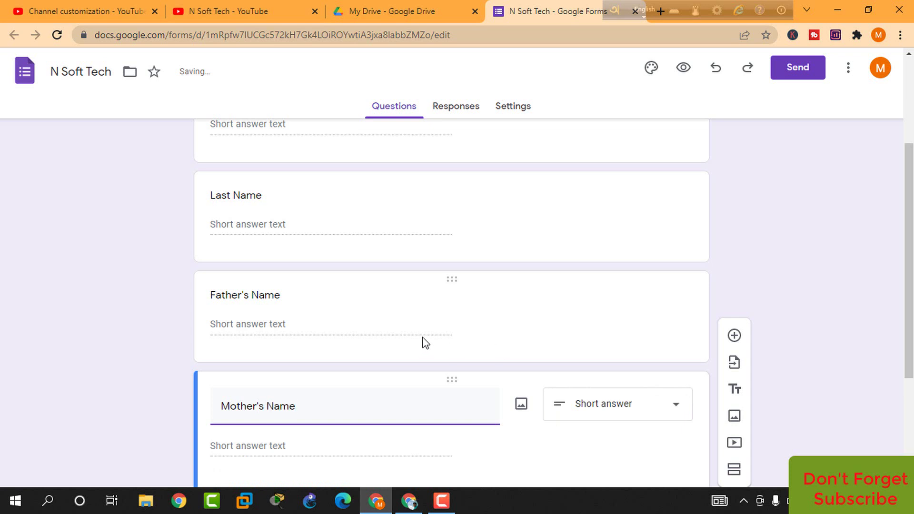
scroll(909, 206, "down", 2)
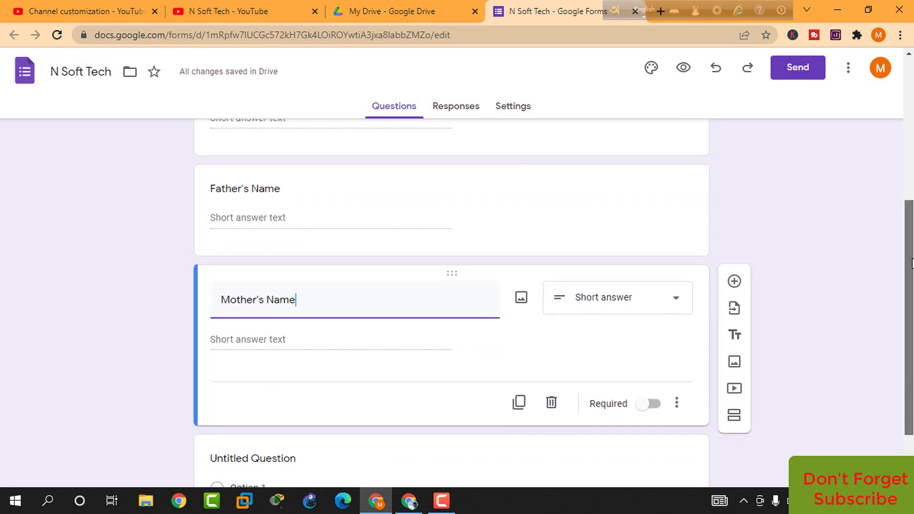
left_click(320, 346)
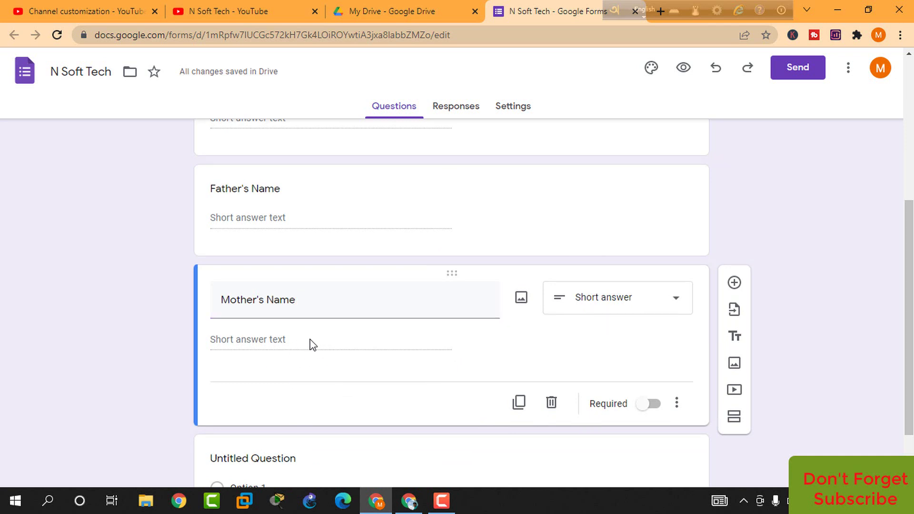
left_click(734, 283)
scroll(908, 198, "down", 2)
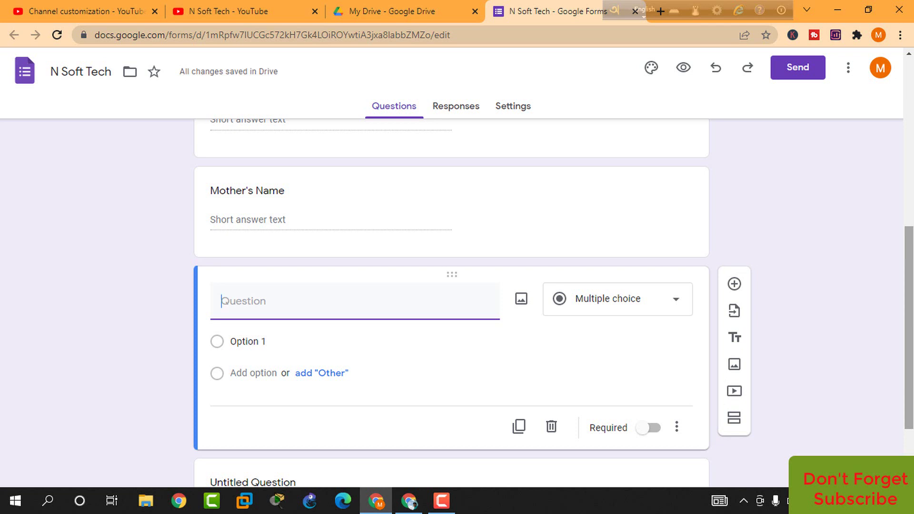
type("Email")
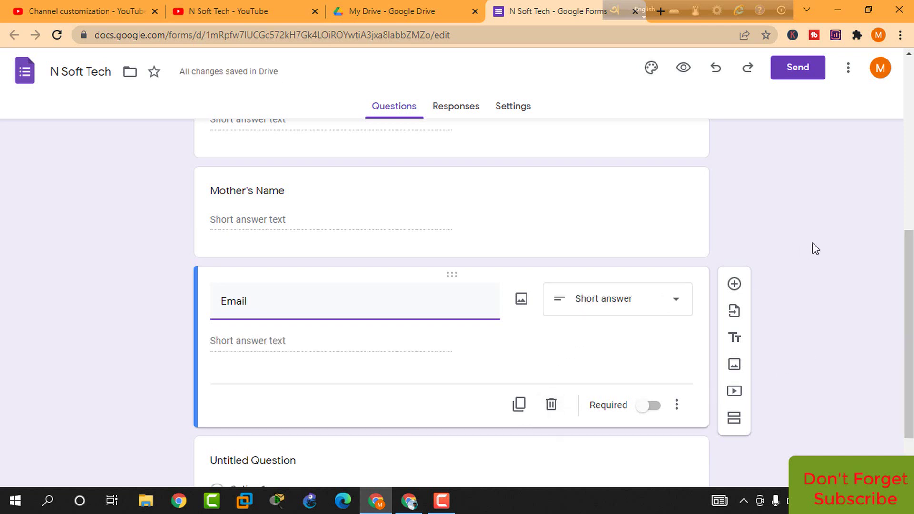
left_click(734, 285)
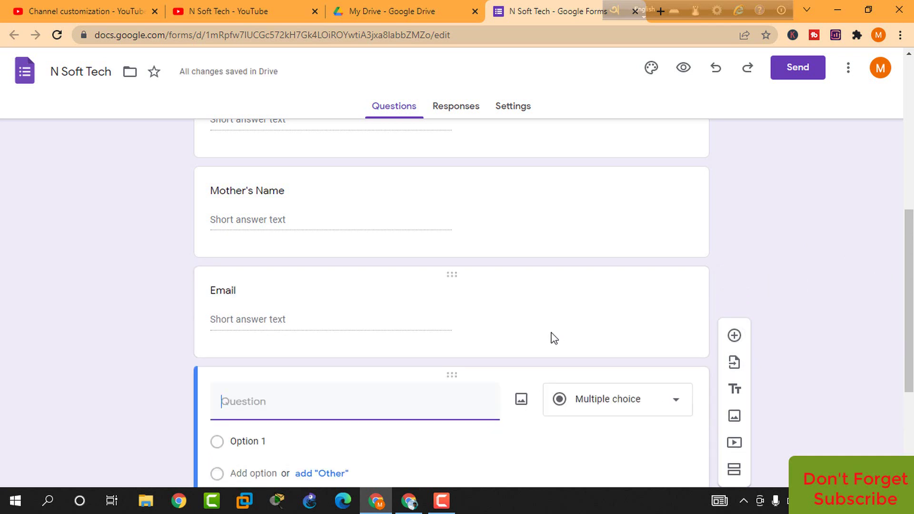
type("Contr")
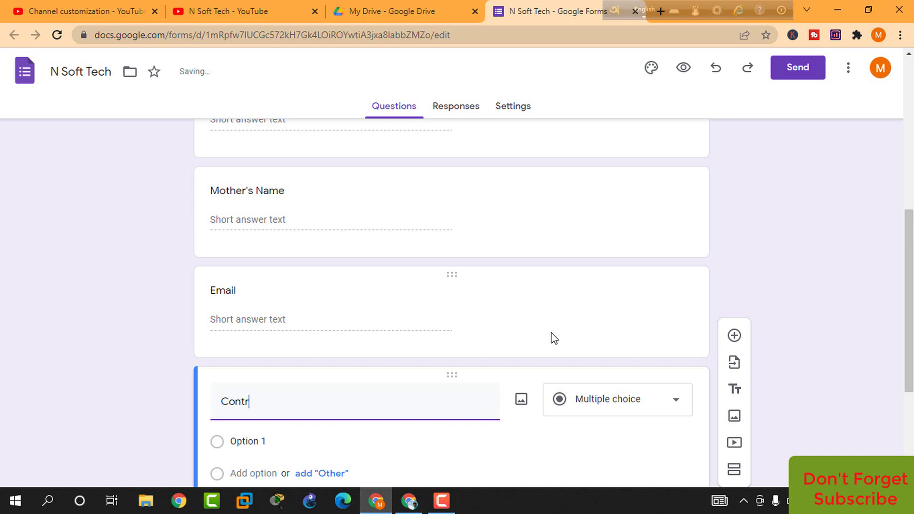
type("act Nu")
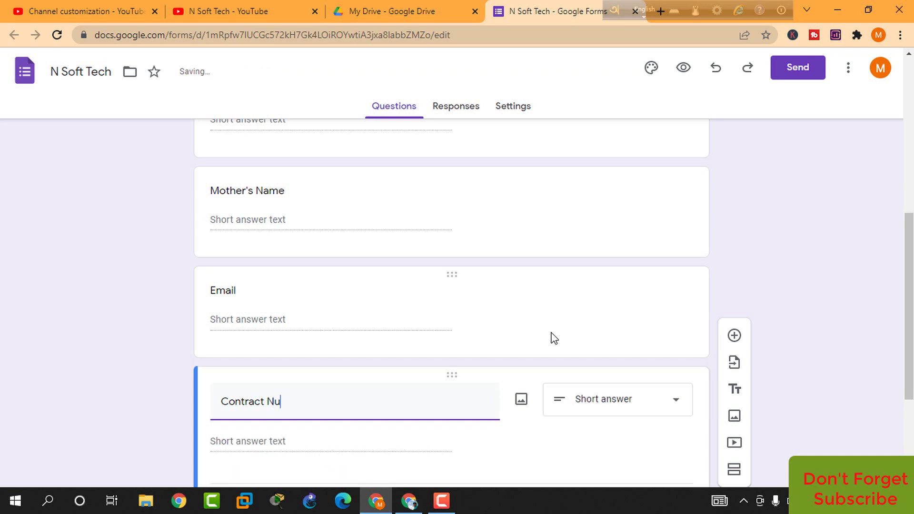
type("mer")
type("ber")
left_click(734, 334)
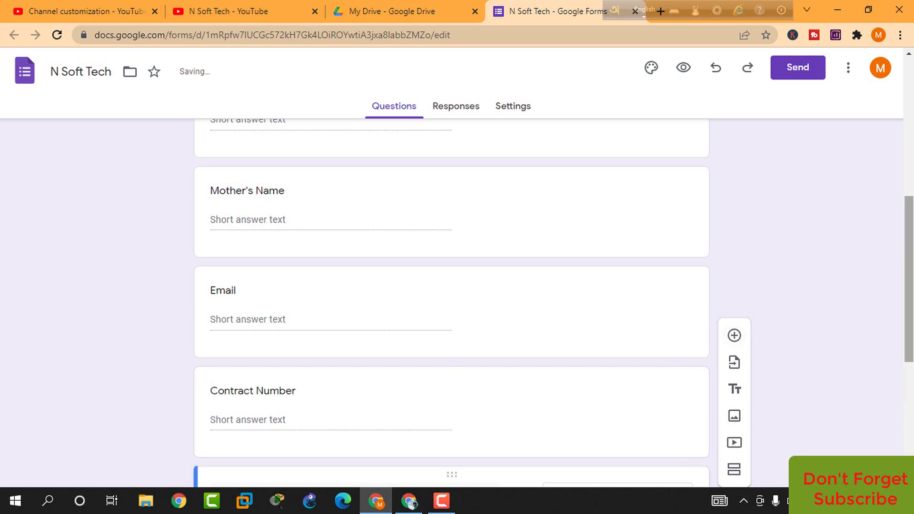
scroll(909, 250, "down", 2)
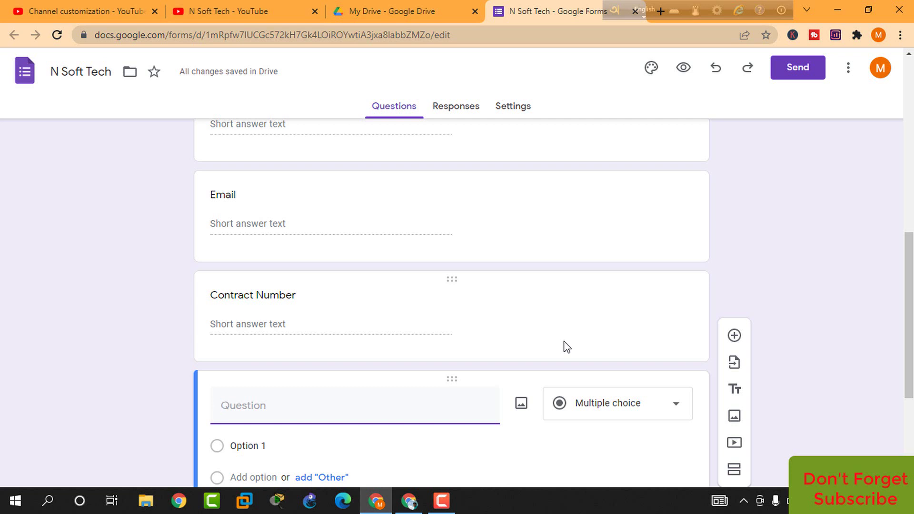
Title the new question 'Photo (PP)'
type("Photo")
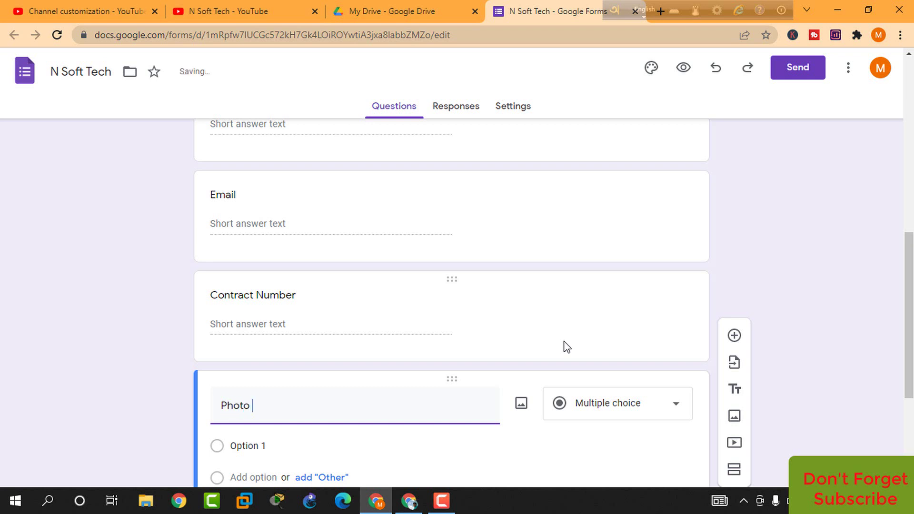
type(" {}")
type("()")
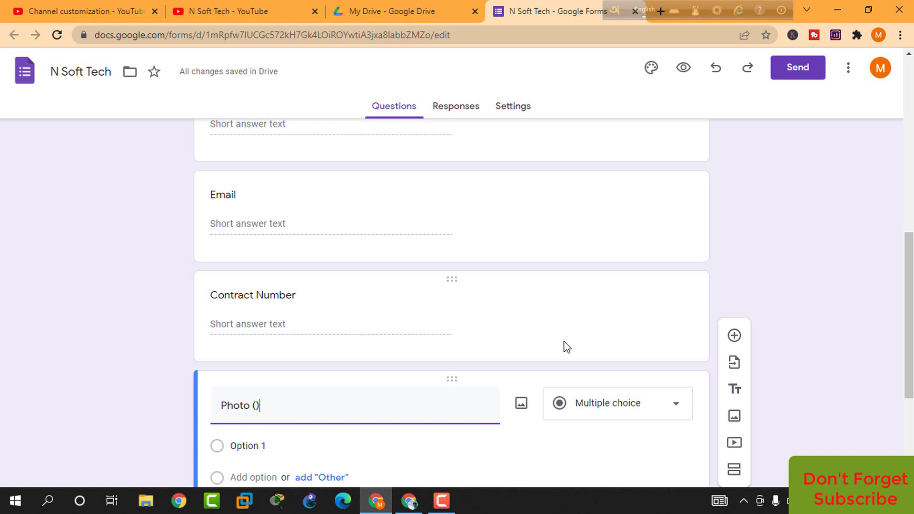
key("Left")
type("PP")
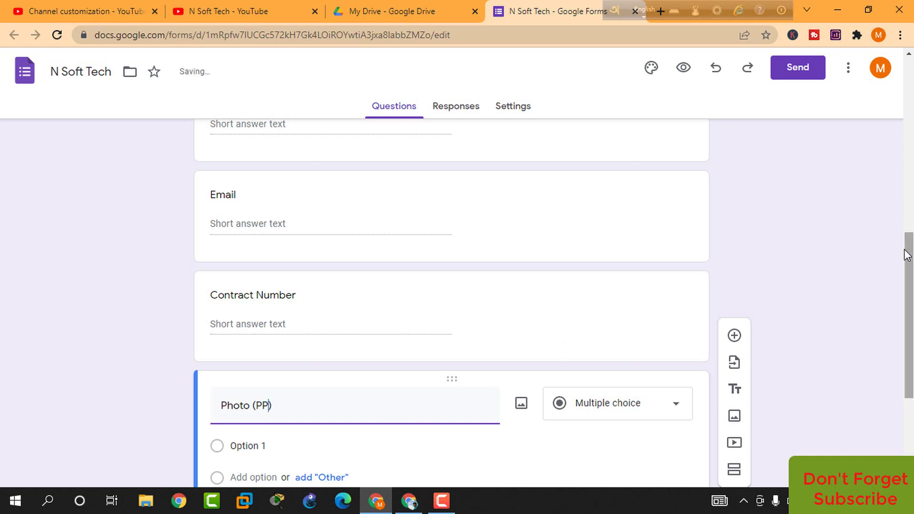
Make Photo (PP) a file upload question with a 1 MB maximum file size
left_click_drag(908, 247, 907, 311)
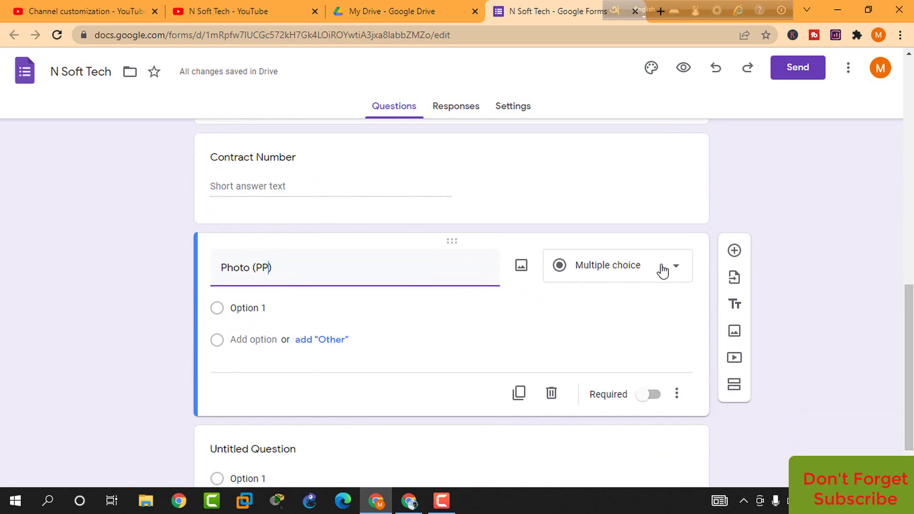
left_click(683, 275)
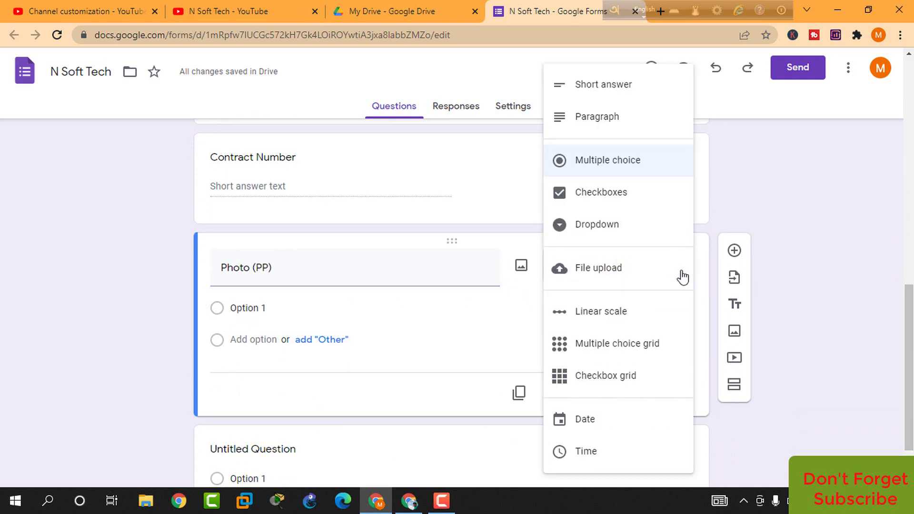
left_click(600, 278)
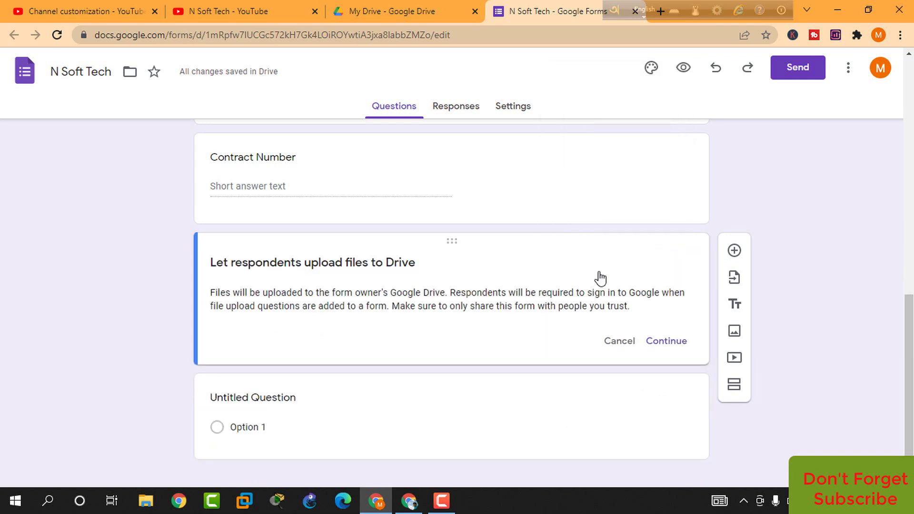
left_click(661, 343)
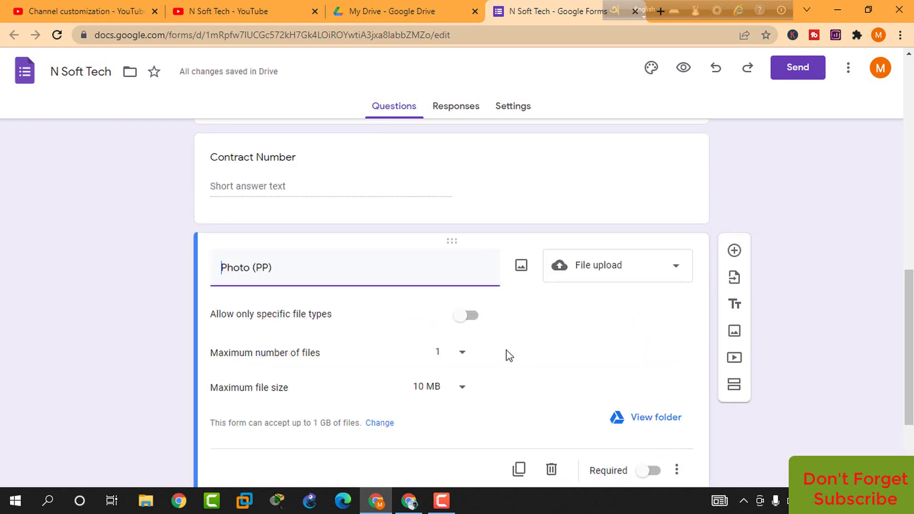
scroll(509, 356, "down", 1)
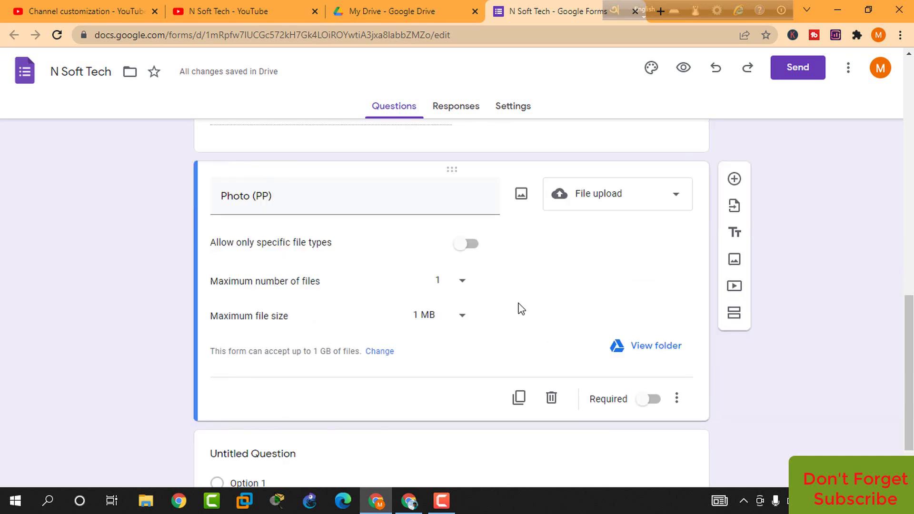
left_click(463, 324)
left_click(465, 326)
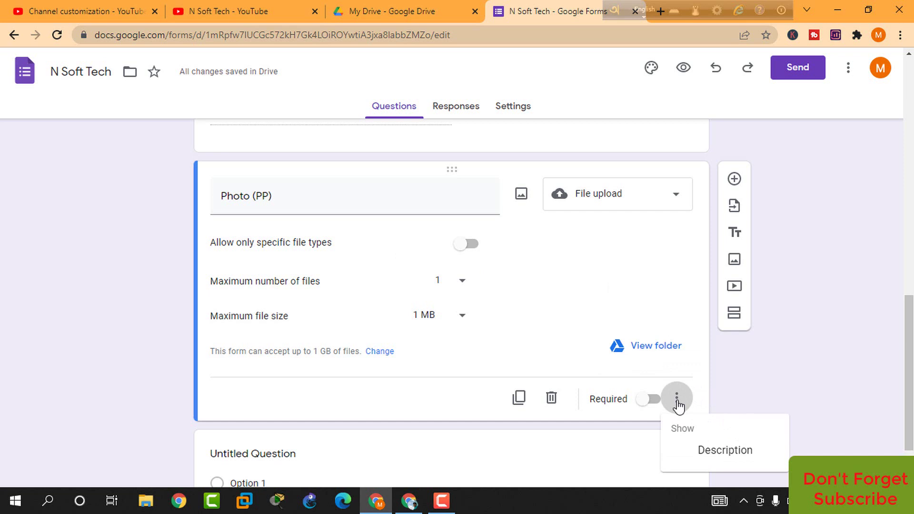
Add the description 'Photo less than 1MB' to the Photo (PP) question
left_click(708, 452)
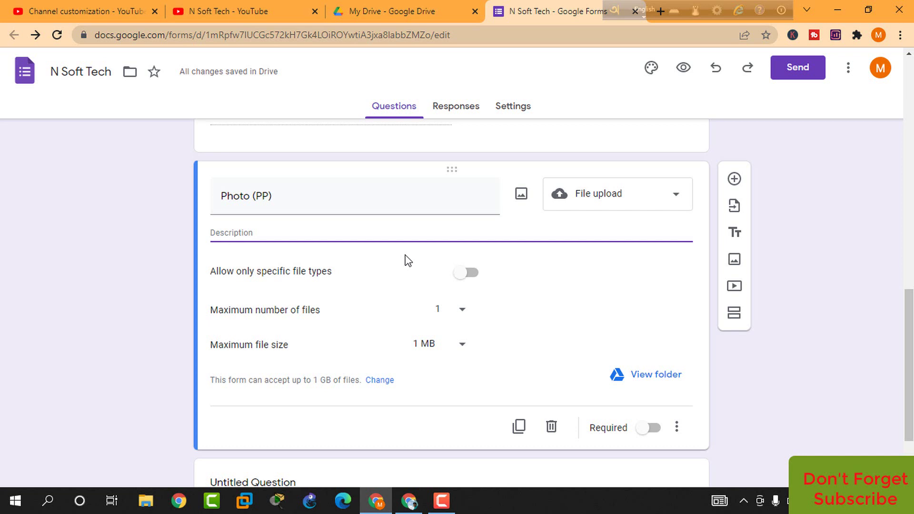
type("p")
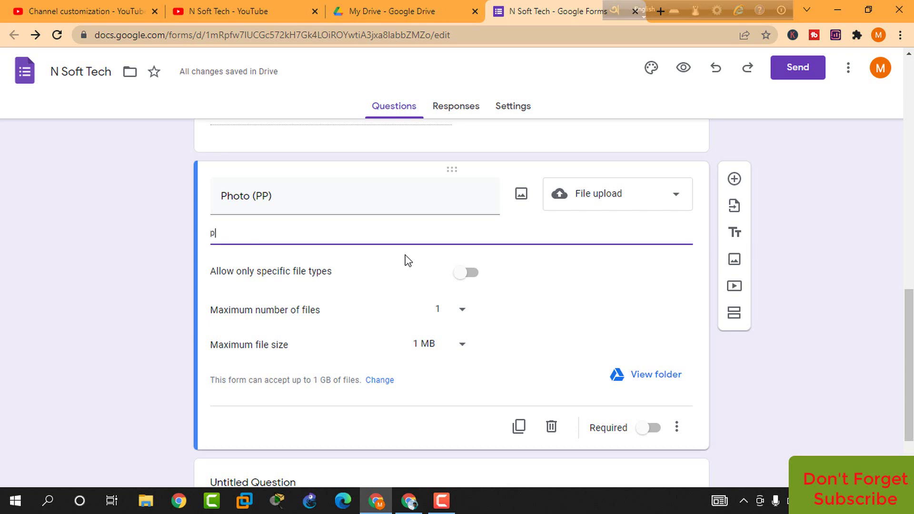
key("BackSpace")
type("Photo")
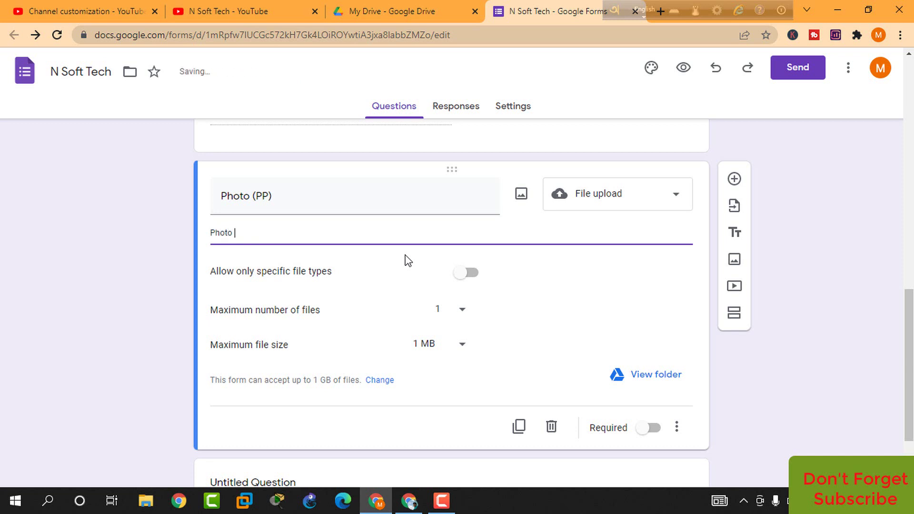
type(" less")
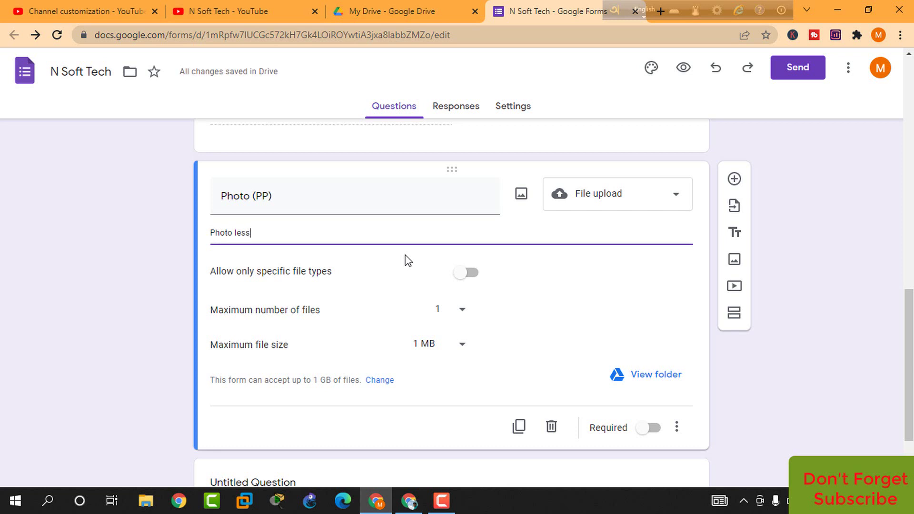
type(" tha")
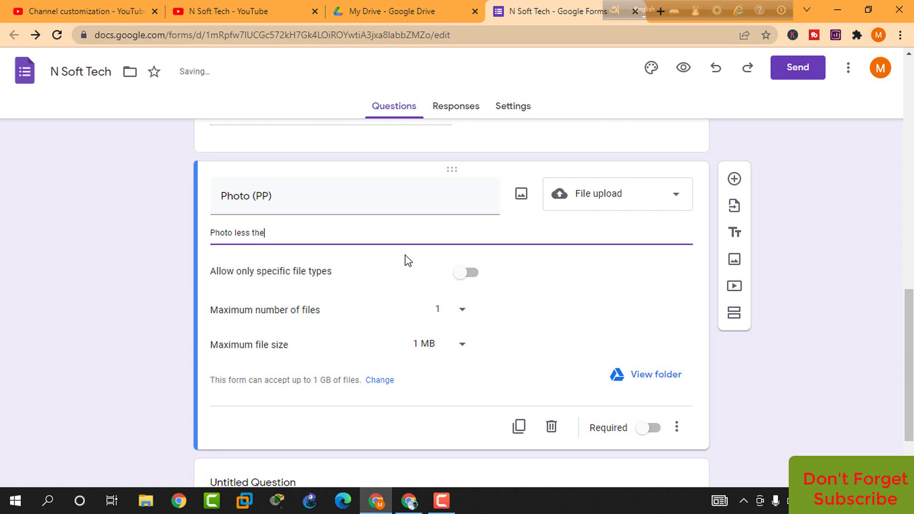
type("n 1MB")
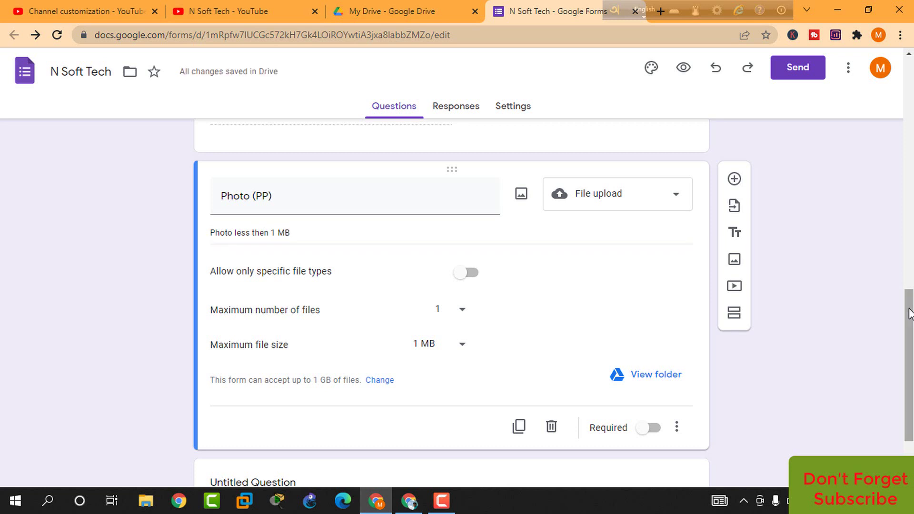
left_click_drag(909, 314, 910, 85)
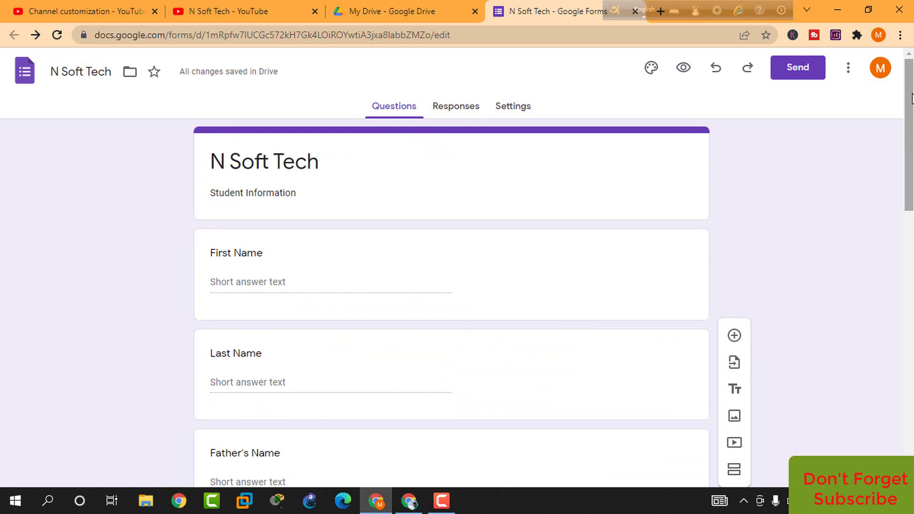
From the Responses tab, link responses to a new 'N Soft Tech (Responses)' spreadsheet
left_click(454, 111)
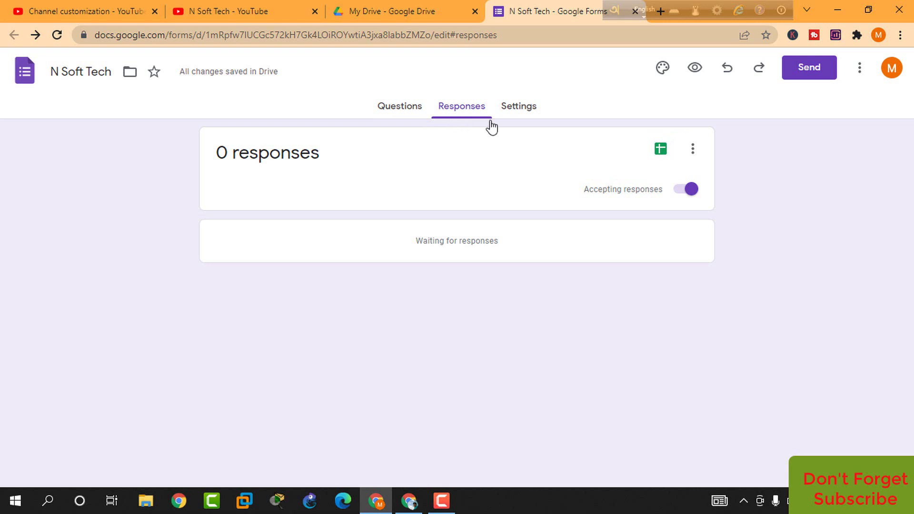
left_click(660, 151)
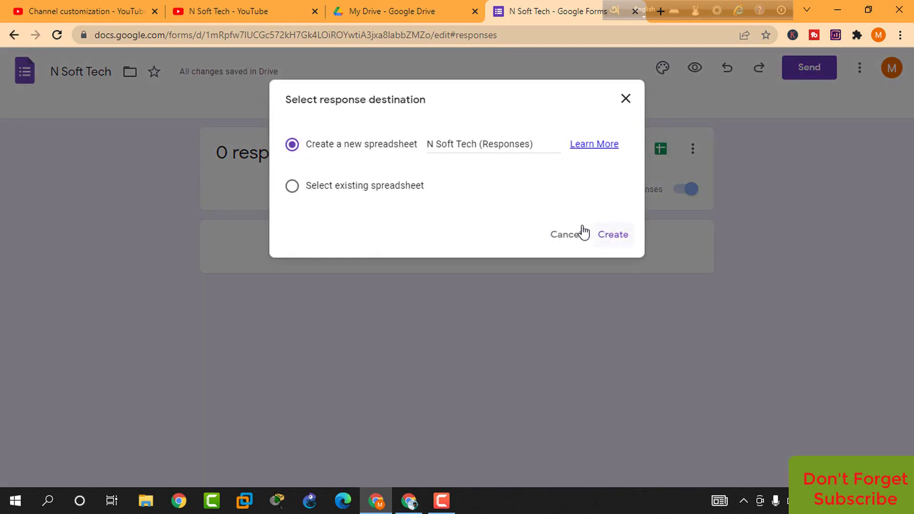
left_click(618, 243)
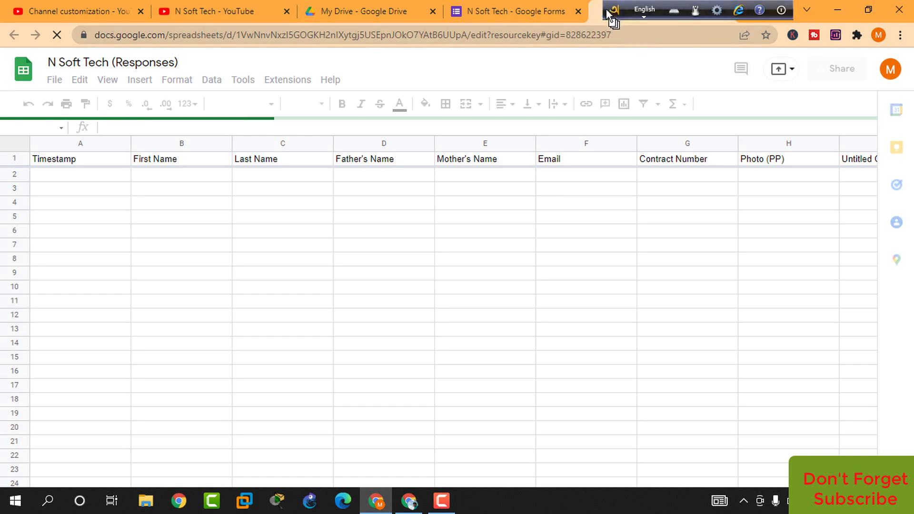
Exit Avro Keyboard from its menu, leaving the empty responses sheet with its headers
left_click(613, 10)
left_click(628, 201)
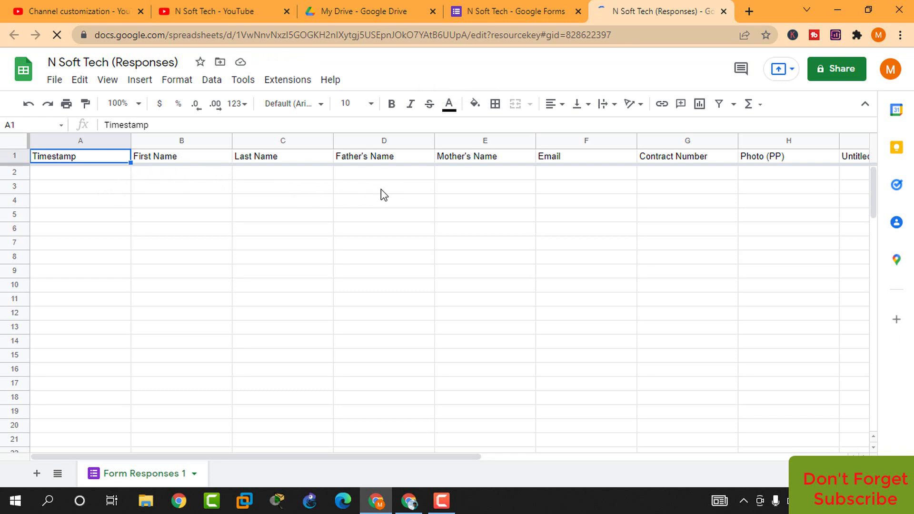
mouse_move(257, 456)
left_mouse_down()
mouse_move(404, 455)
mouse_move(261, 451)
left_mouse_up()
Switch to the N Soft Tech form editor, check Settings, then return to Questions
left_click(490, 12)
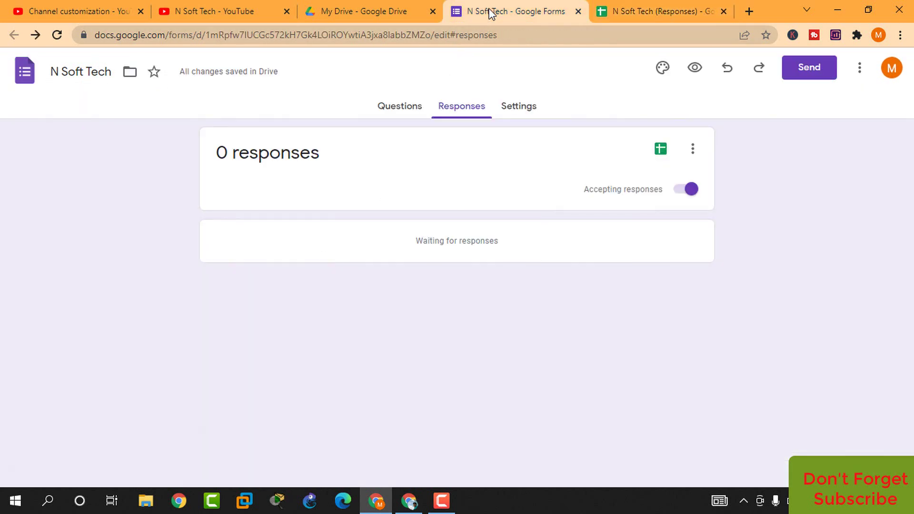
left_click(510, 113)
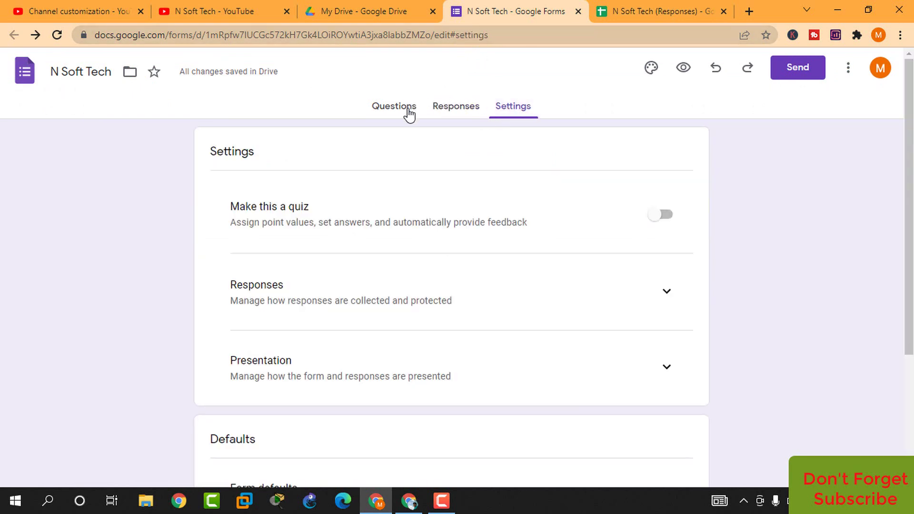
left_click(406, 108)
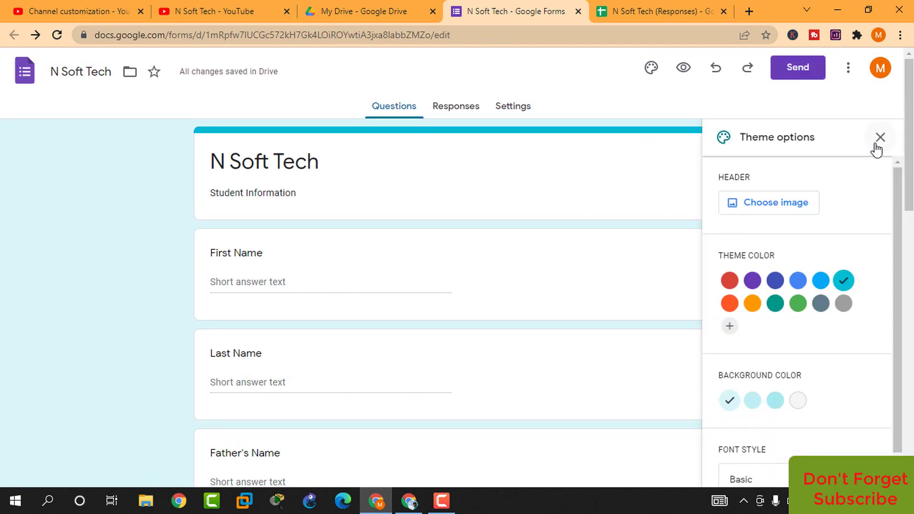
Apply the teal theme and copy the form's shortened forms.gle sharing link
left_click(878, 138)
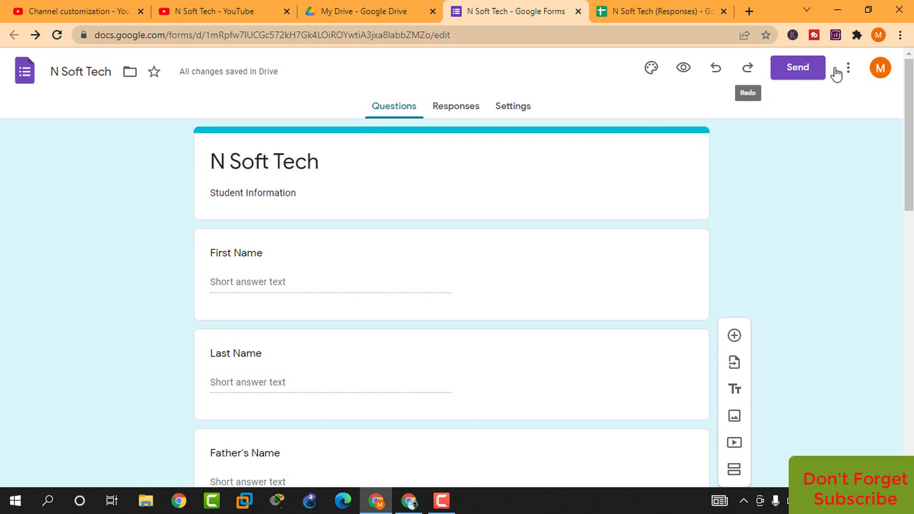
left_click(801, 70)
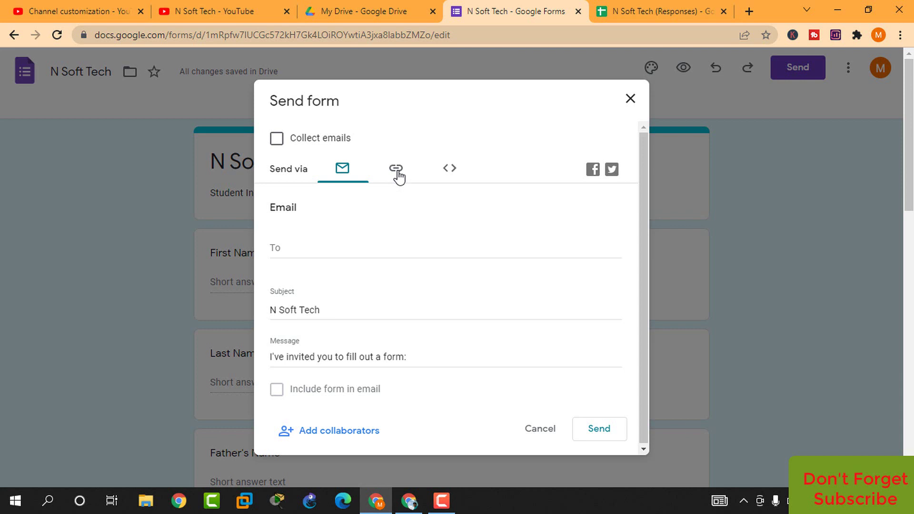
left_click(398, 172)
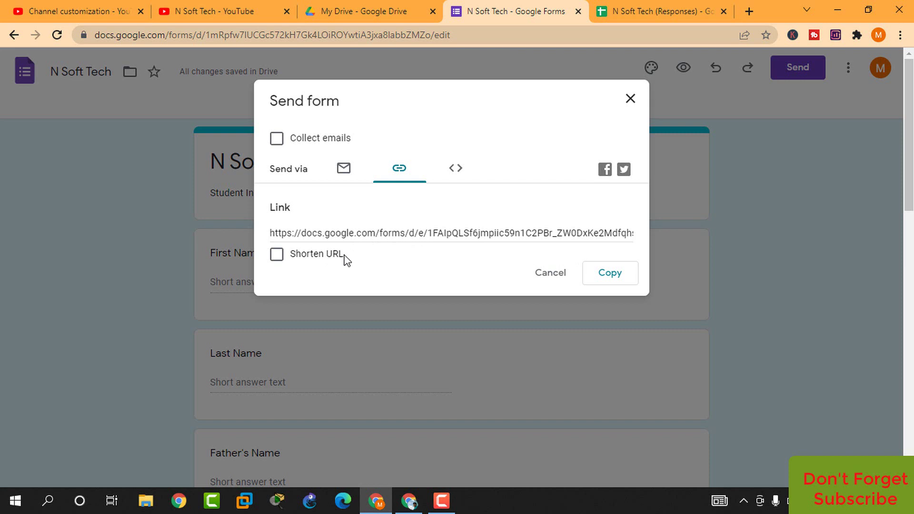
left_click(277, 256)
left_click(603, 278)
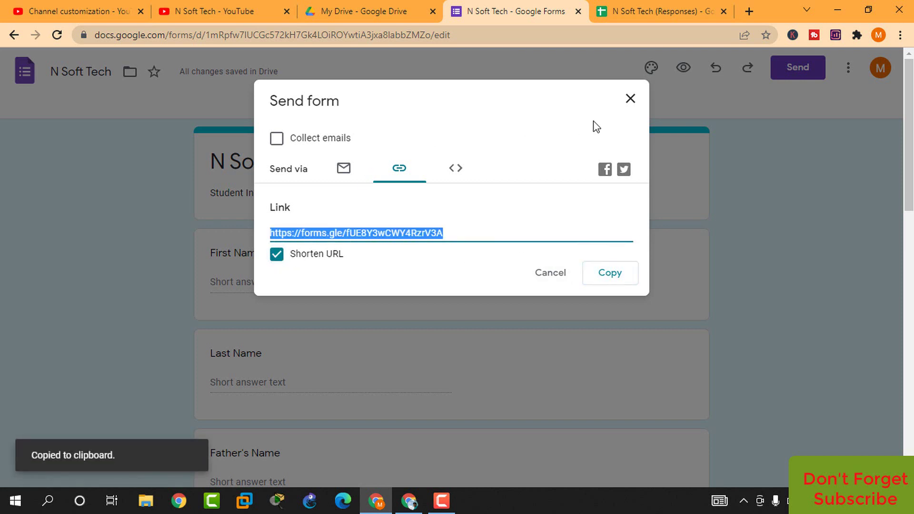
left_click(632, 99)
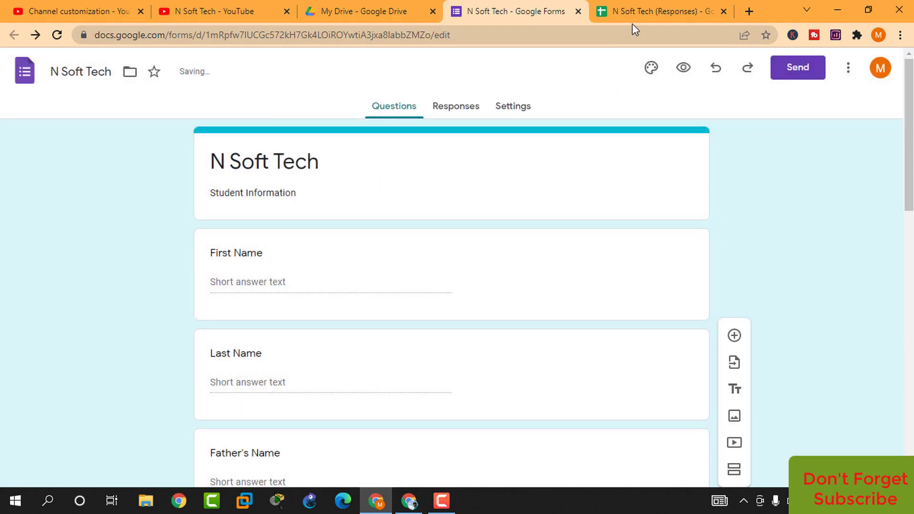
Load the live N Soft Tech form from the copied short link in a new tab
left_click(747, 12)
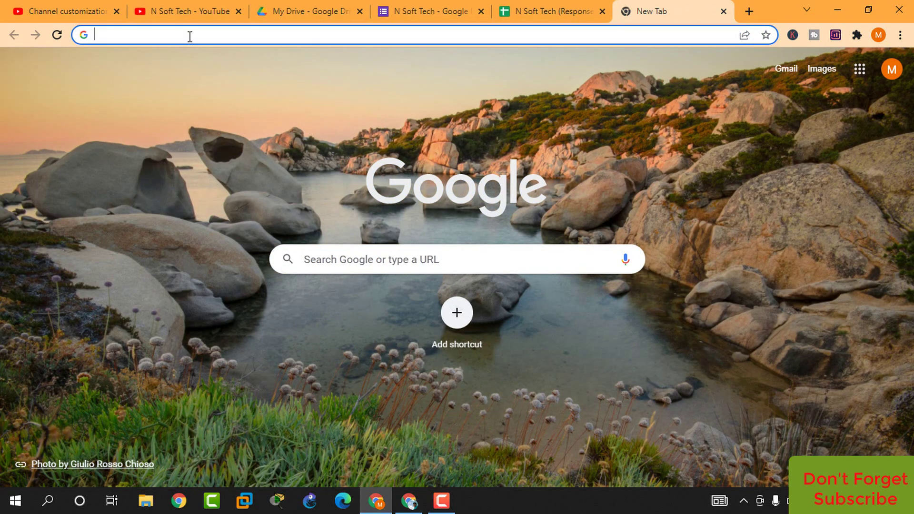
key("ctrl+v")
key("Return")
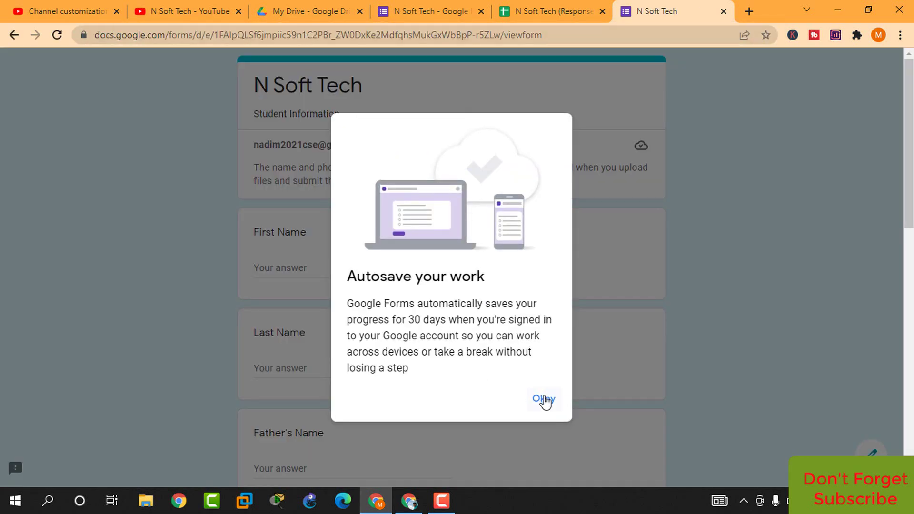
left_click(544, 400)
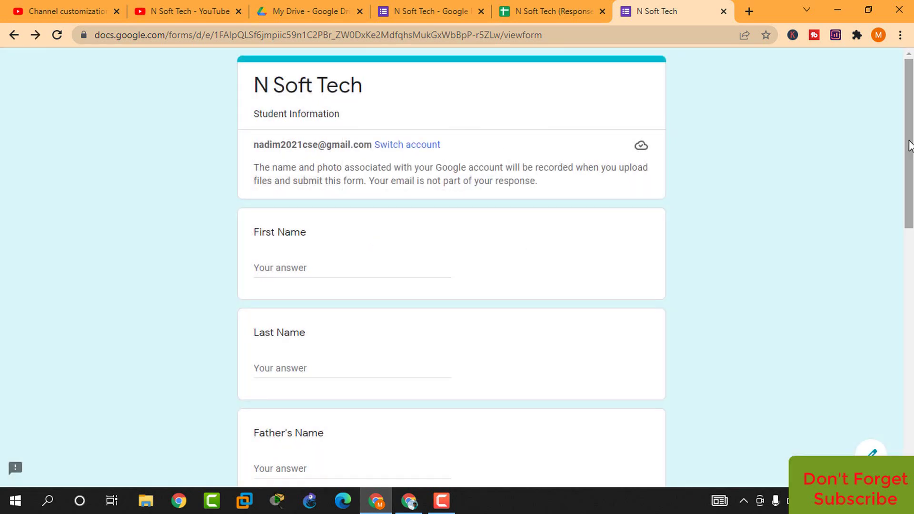
left_click_drag(910, 174, 910, 385)
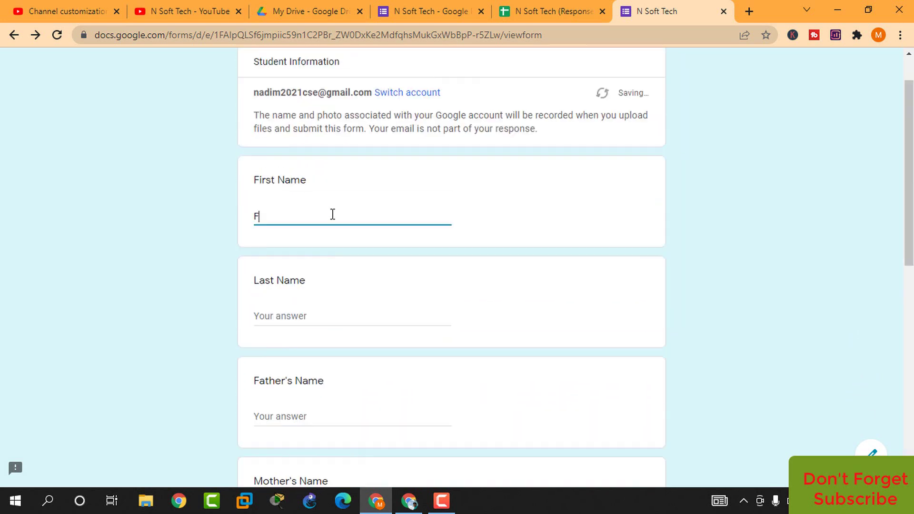
Enter sample first name, last name, father's name and mother's name answers
left_click(317, 312)
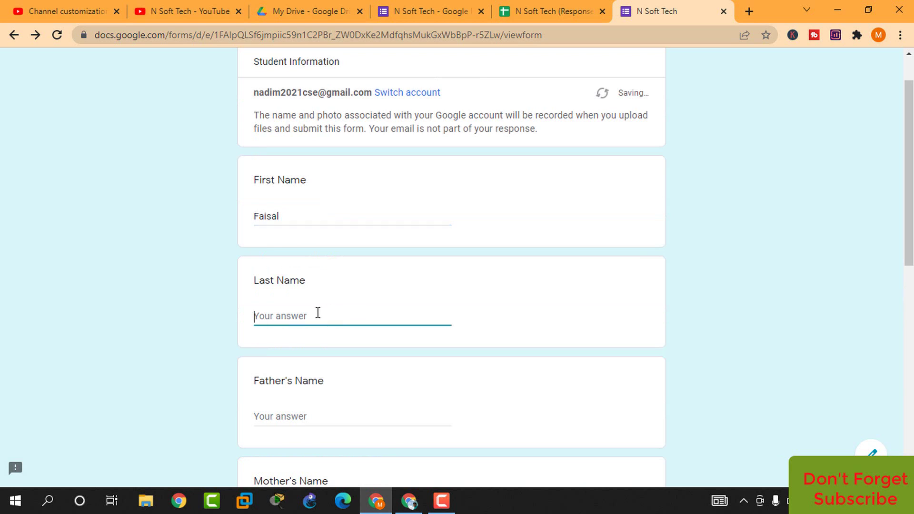
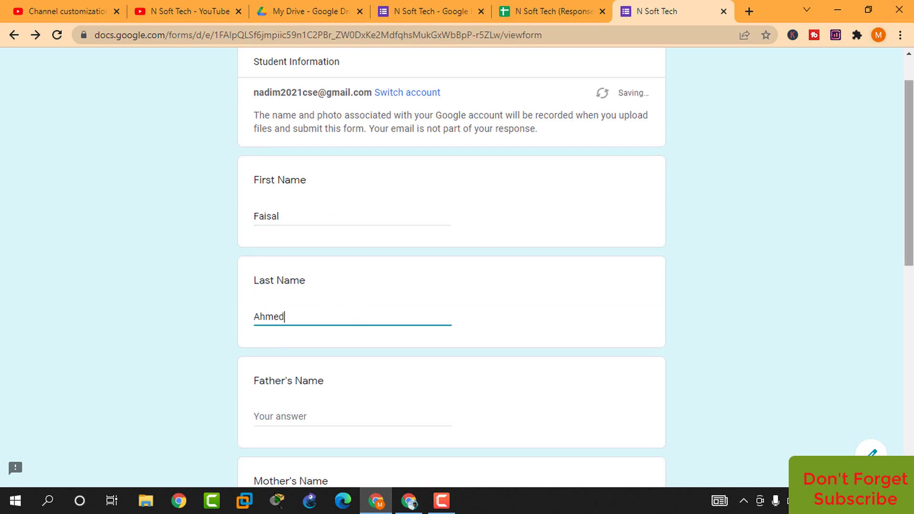
scroll(904, 138, "down", 4)
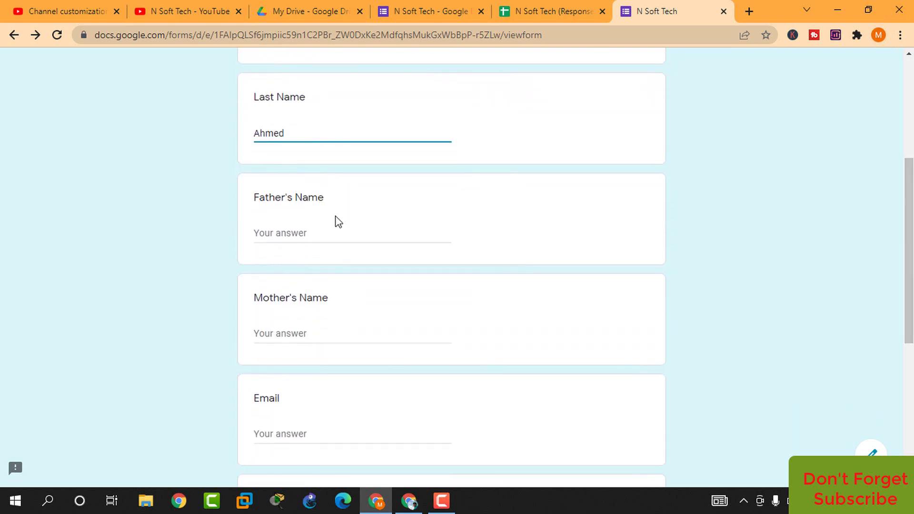
left_click(311, 238)
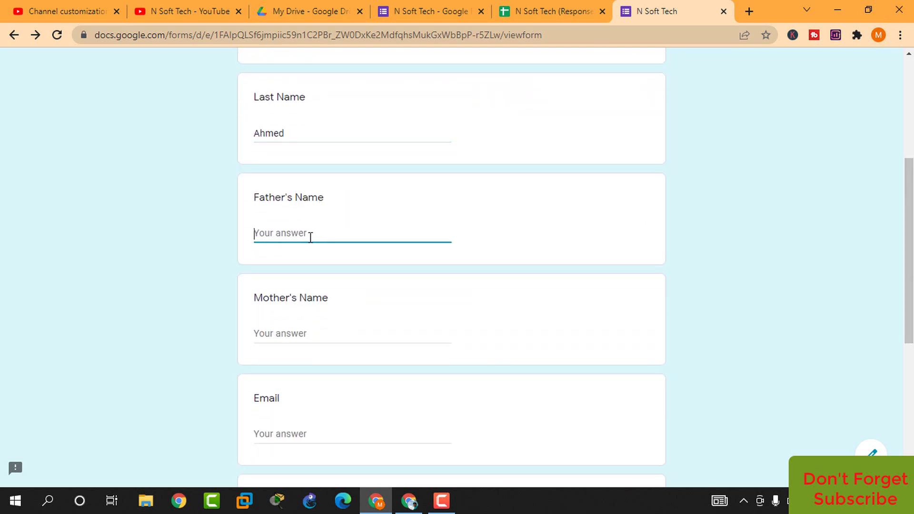
type("Rahim")
left_click(292, 339)
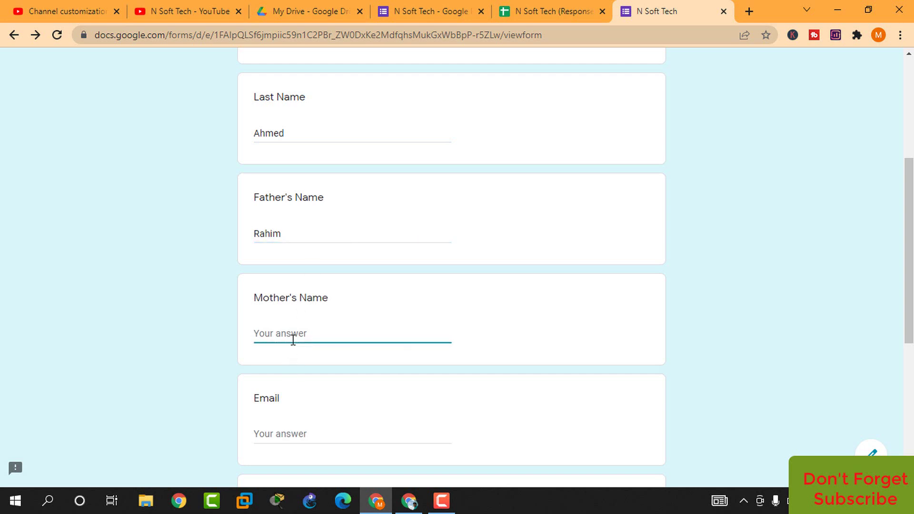
type("Amena")
Fill in a sample email address and contact number
scroll(907, 189, "down", 4)
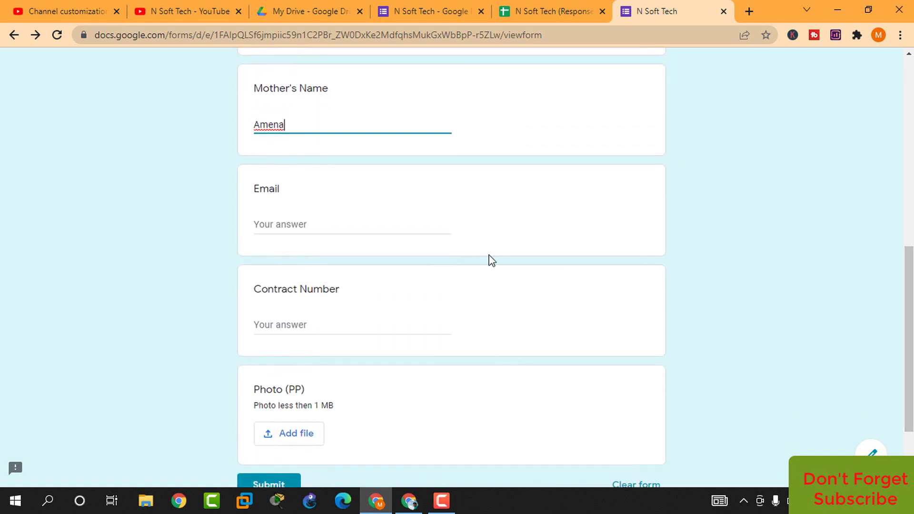
left_click(321, 224)
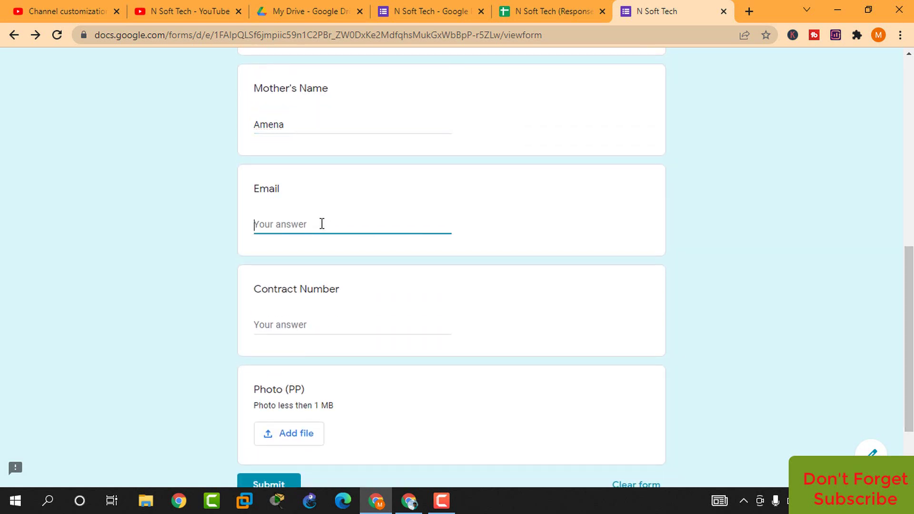
left_click(282, 329)
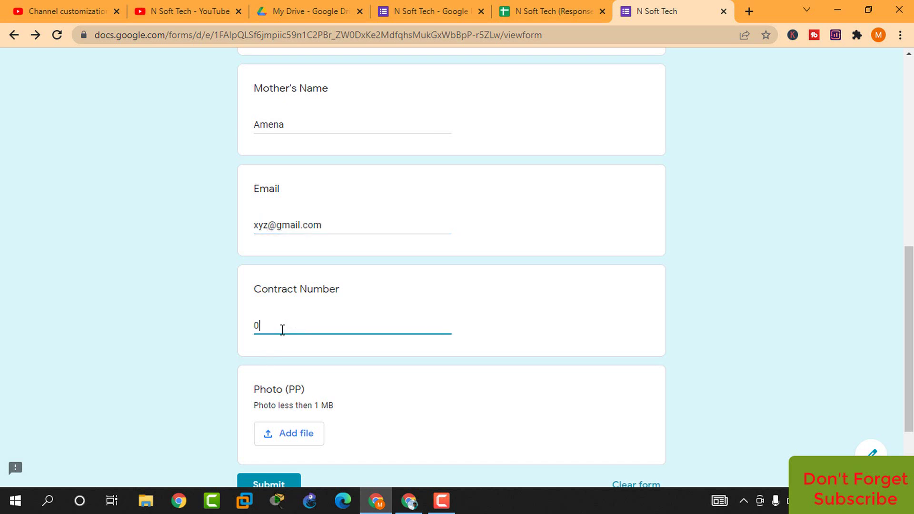
left_click_drag(910, 338, 910, 381)
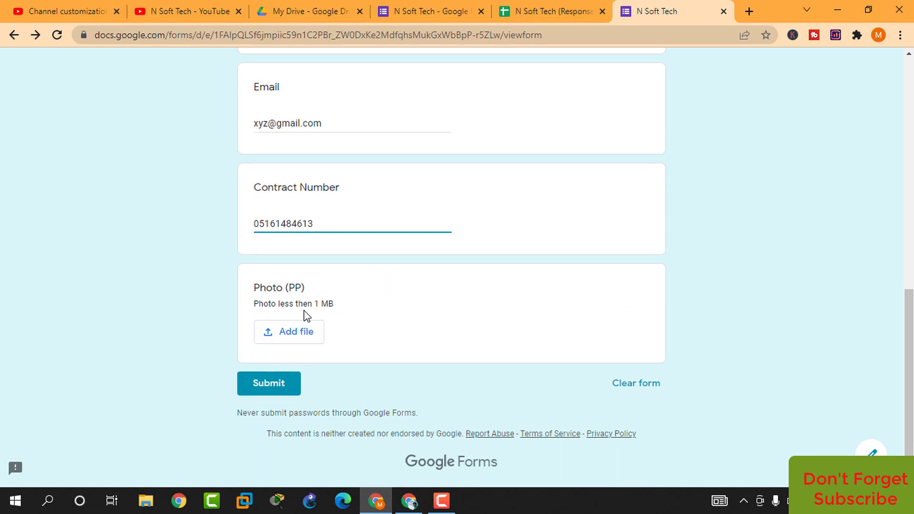
Choose the passport photo JPG from the Desktop for Photo (PP) and upload it
left_click(277, 336)
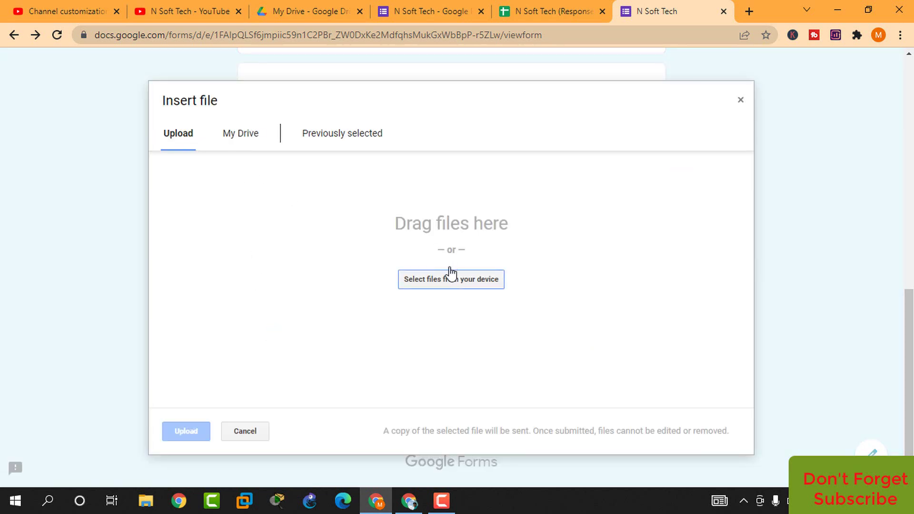
left_click(439, 286)
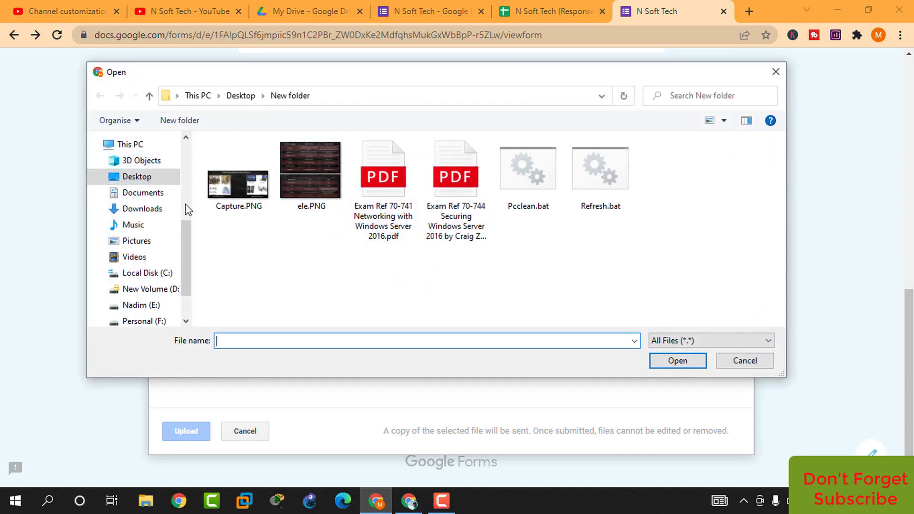
left_click(151, 178)
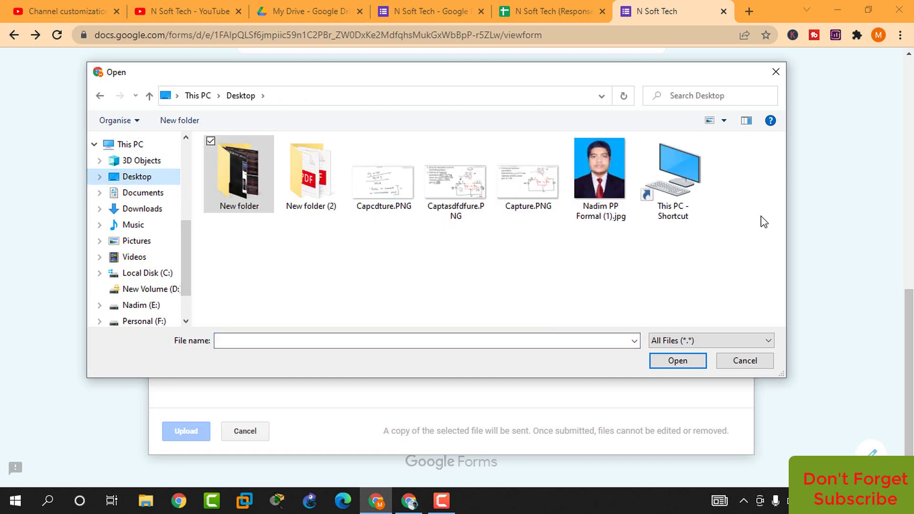
left_click(597, 185)
left_click(678, 362)
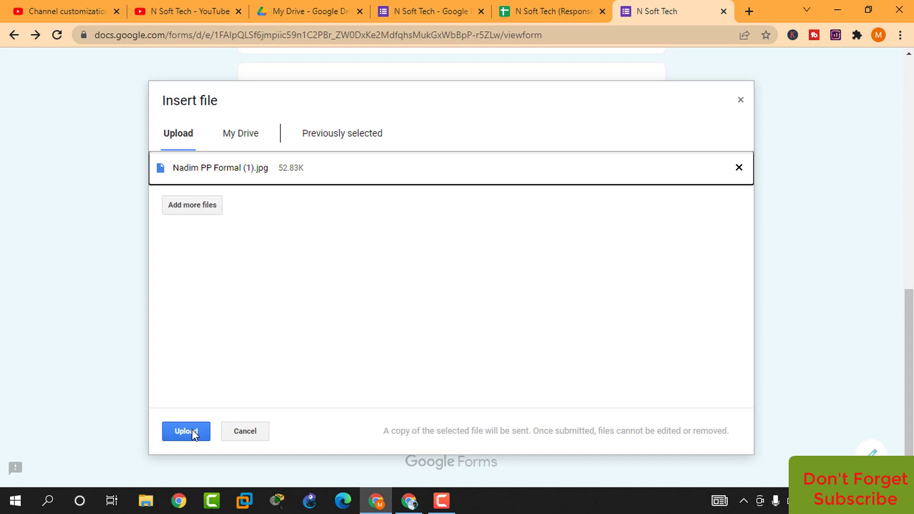
left_click(192, 429)
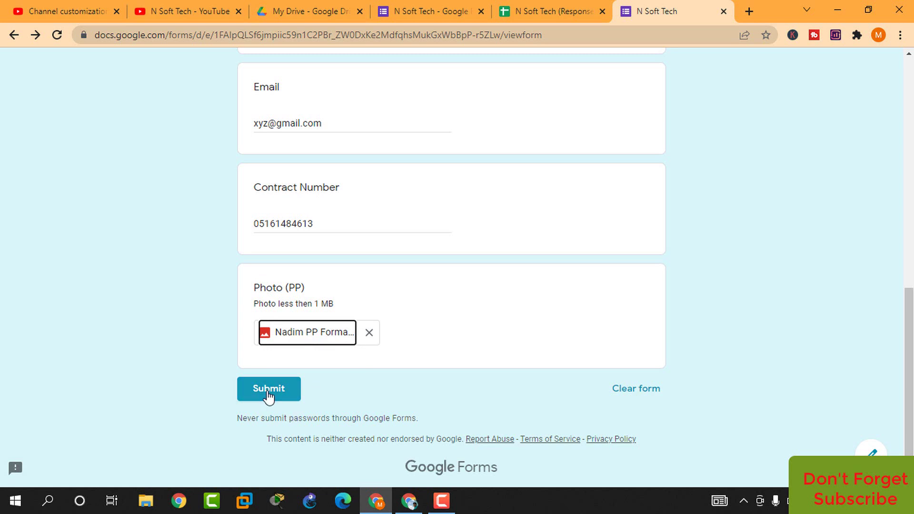
Submit the test response and view it as row 2 in the N Soft Tech (Responses) sheet
left_click(267, 395)
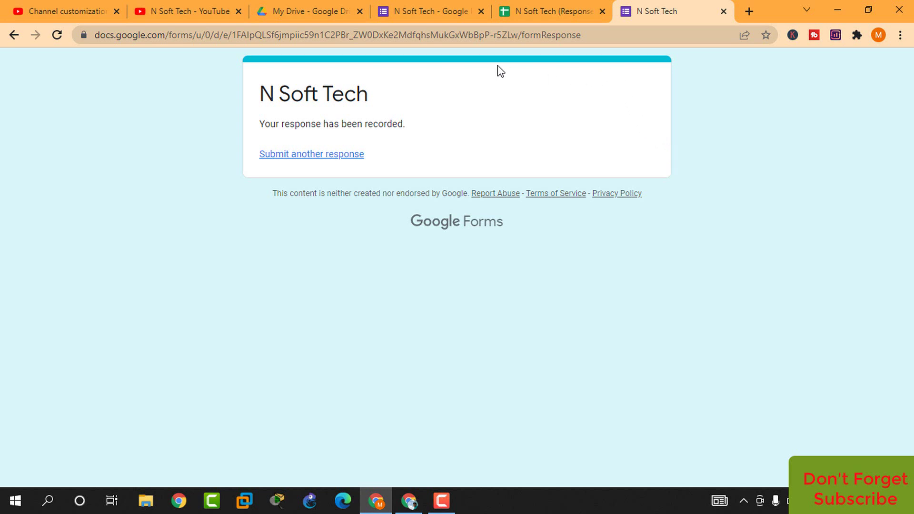
left_click(526, 16)
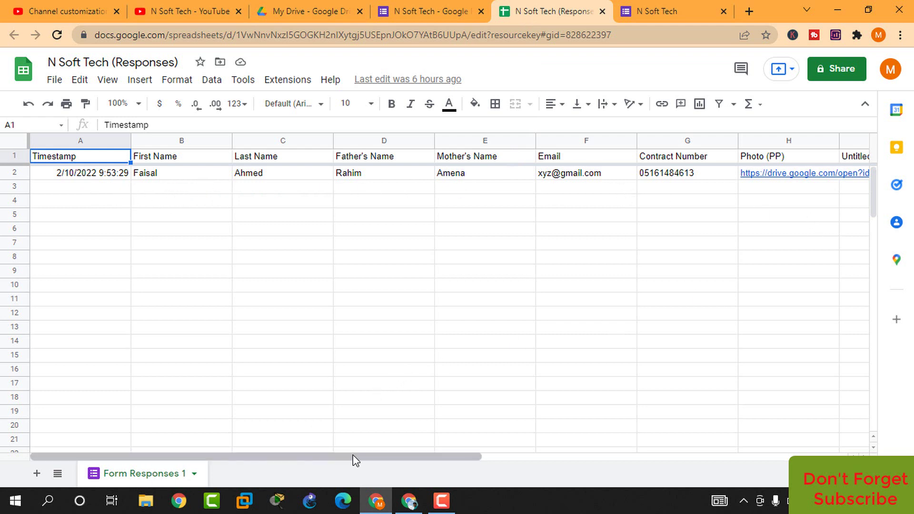
Scroll across the new response row's columns, then return to the form editor
scroll(354, 460, "right", 4)
left_click_drag(285, 460, 181, 455)
key("ctrl+shift+Tab")
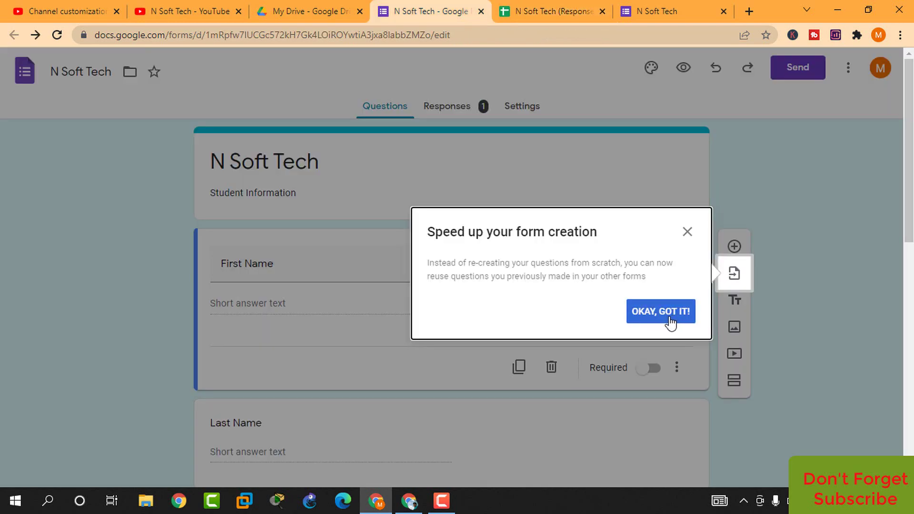
Dismiss the tip and scroll through the Responses summary for the single submission
left_click(684, 234)
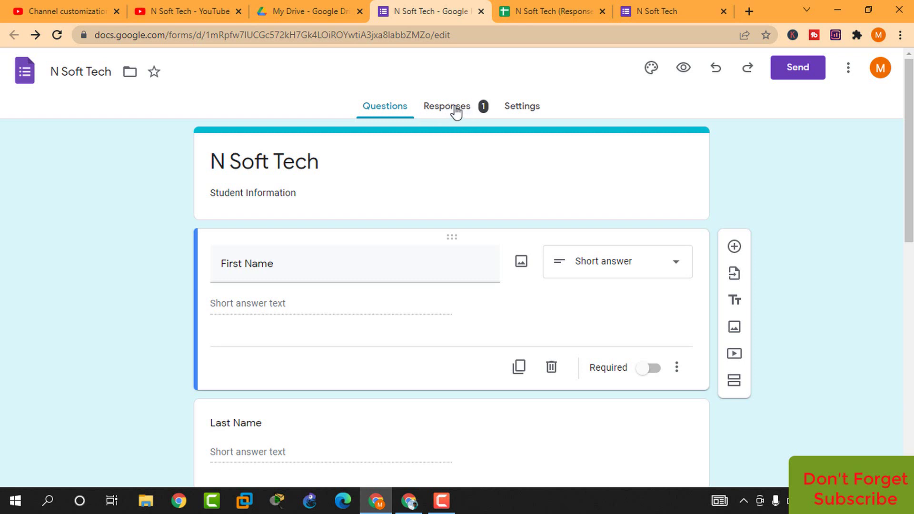
left_click(456, 111)
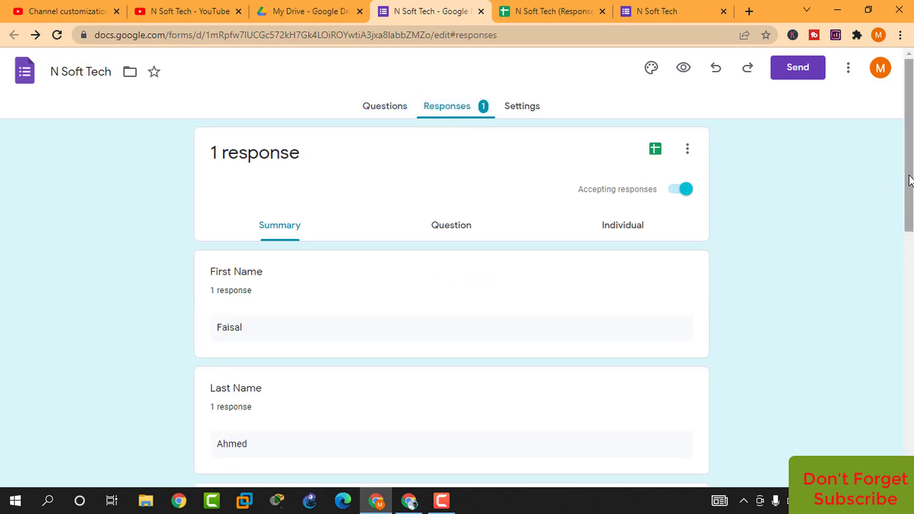
left_click_drag(907, 178, 911, 419)
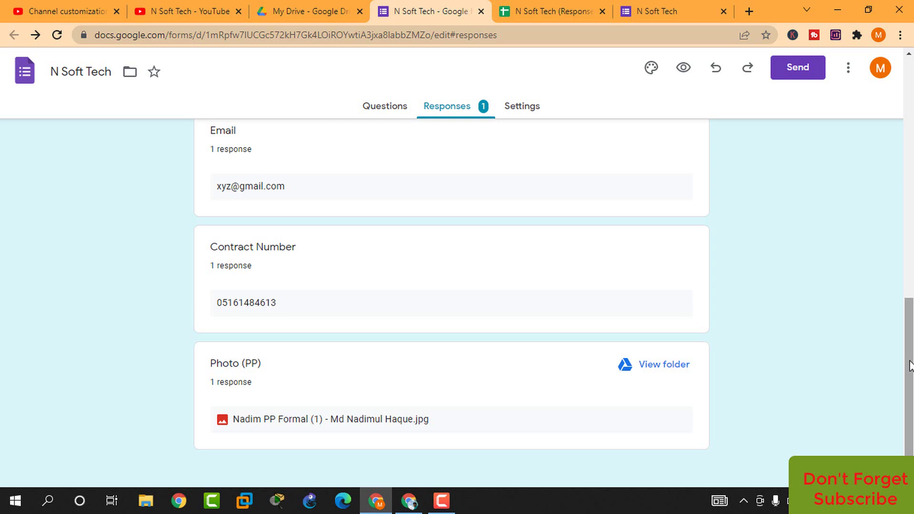
left_click_drag(910, 366, 911, 127)
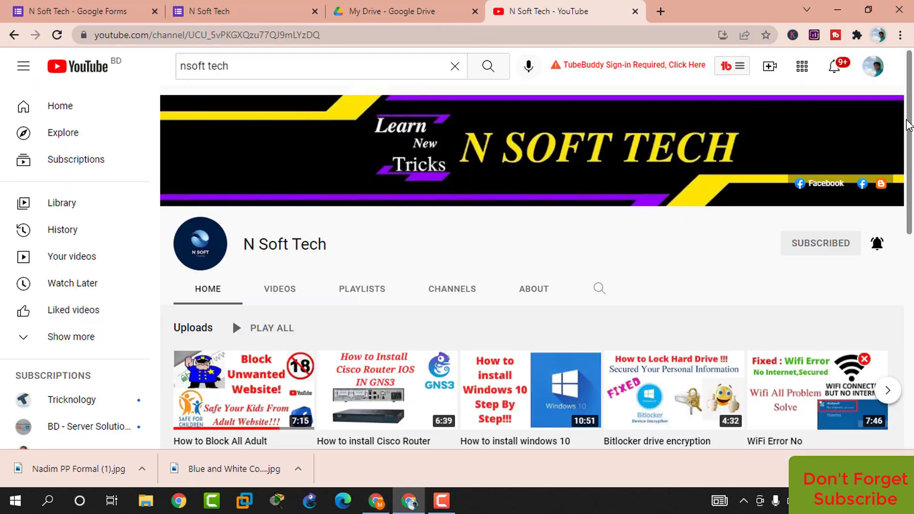
Switch to the YouTube window and scroll the N Soft Tech channel's uploads and playlists
left_click(408, 501)
left_click_drag(909, 126, 912, 163)
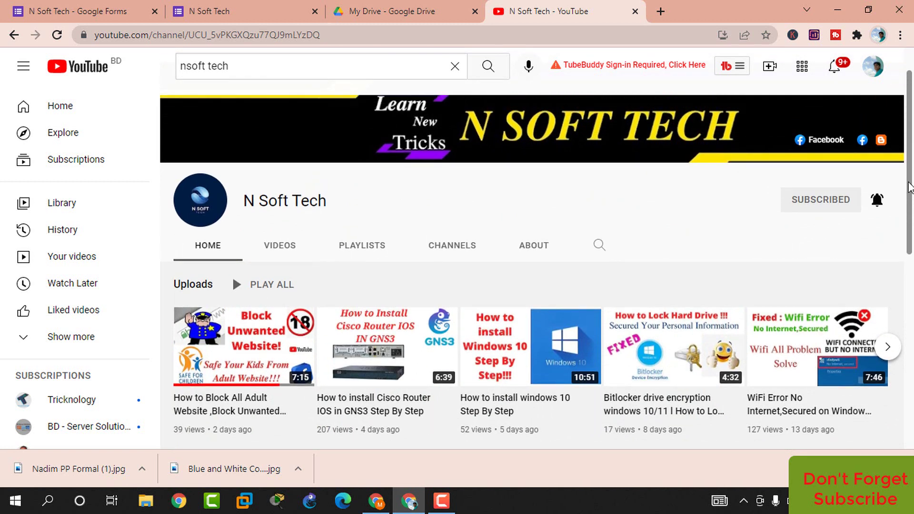
left_click_drag(912, 183, 911, 160)
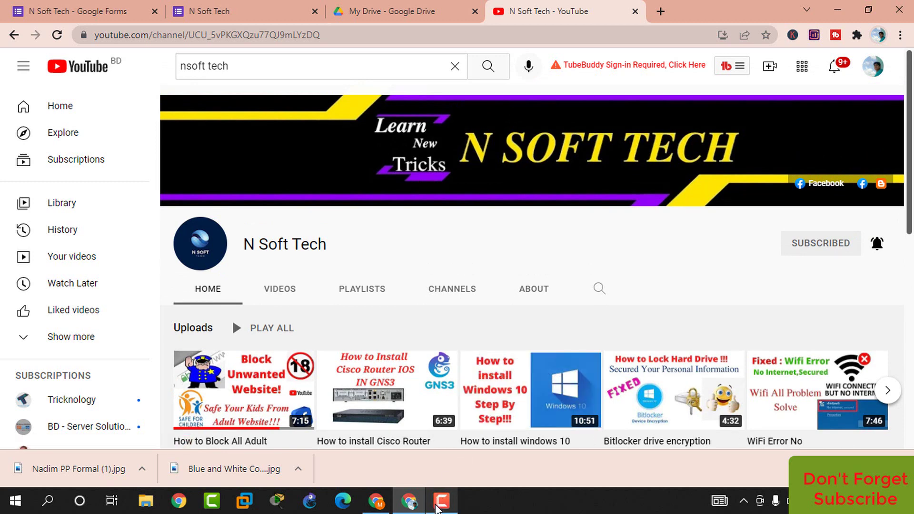